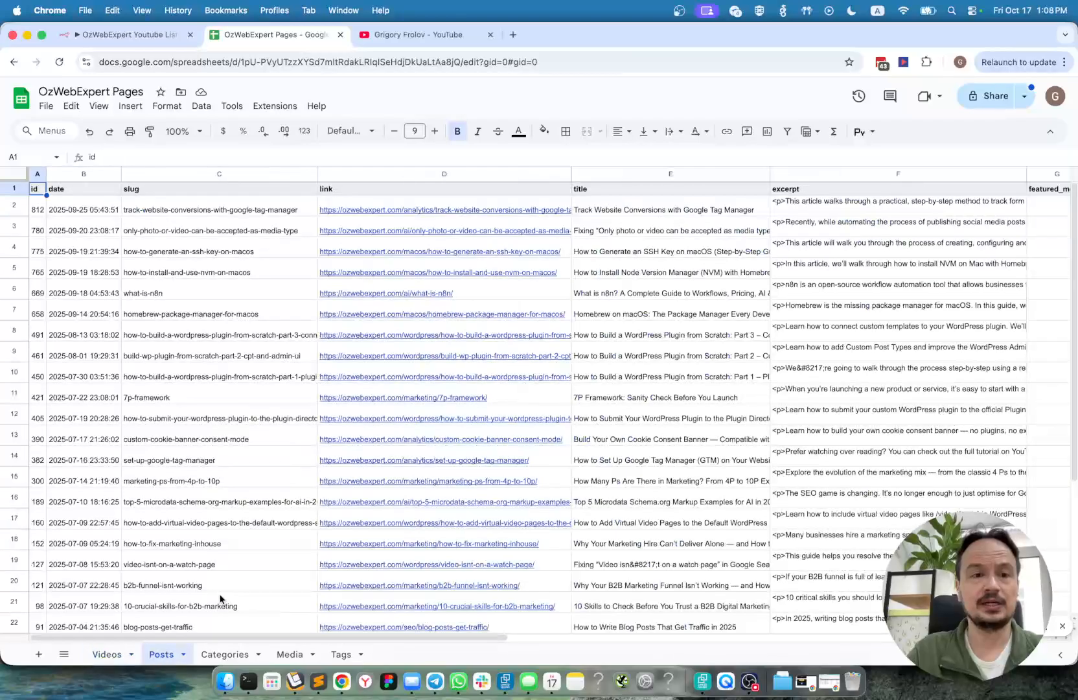
- Look through the Categories, Media, Tags and Videos sheets of the OzWebExpert Pages spreadsheet
{"action": "left_click", "coordinate": [222, 654]}
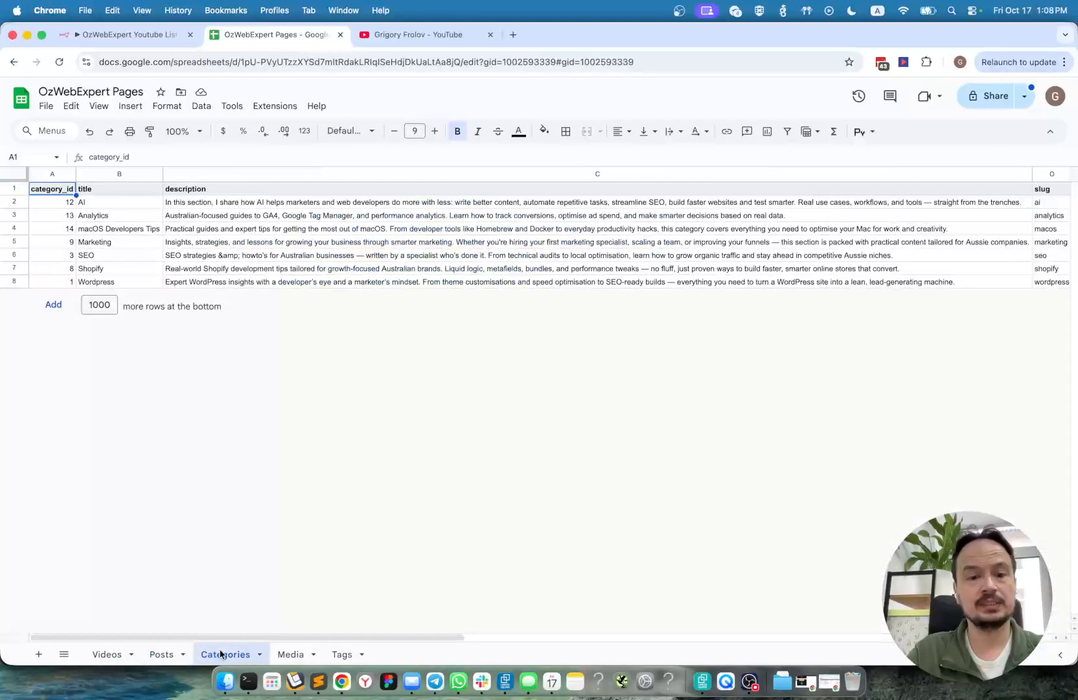
{"action": "left_click", "coordinate": [292, 654]}
{"action": "left_click", "coordinate": [342, 653]}
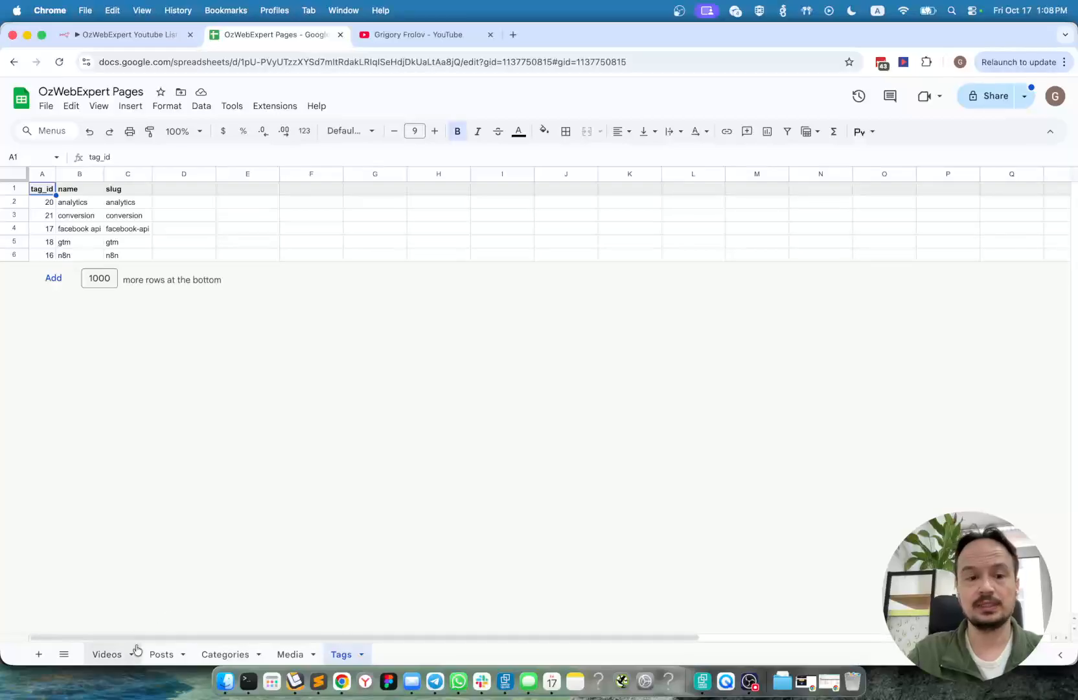
{"action": "left_click", "coordinate": [112, 656]}
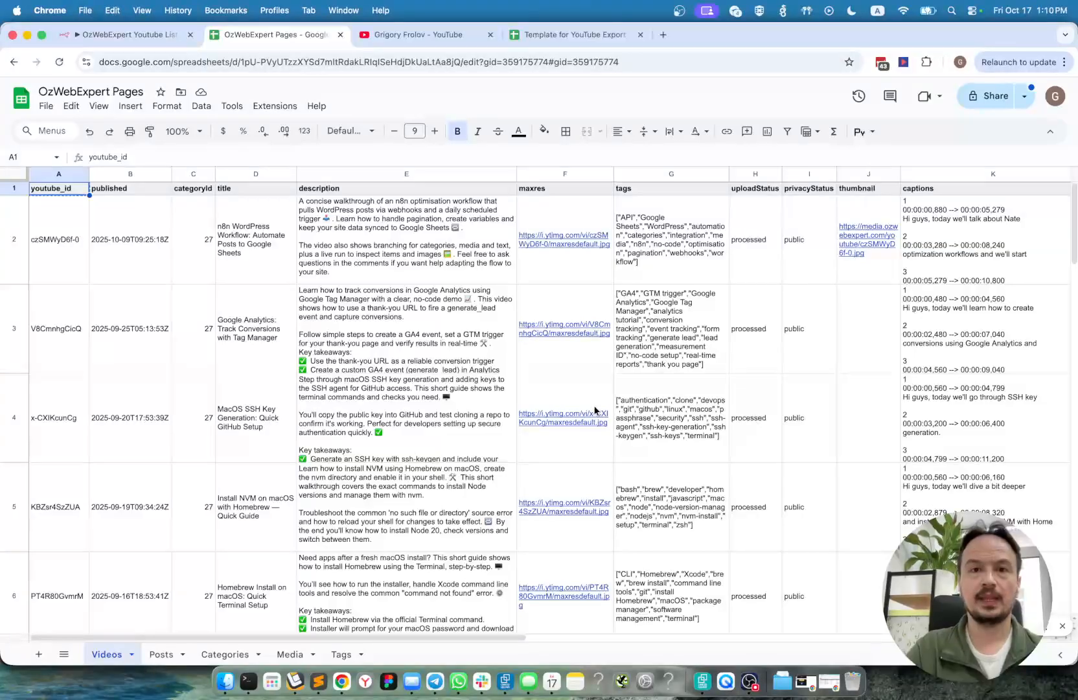
{"action": "mouse_move", "coordinate": [595, 410]}
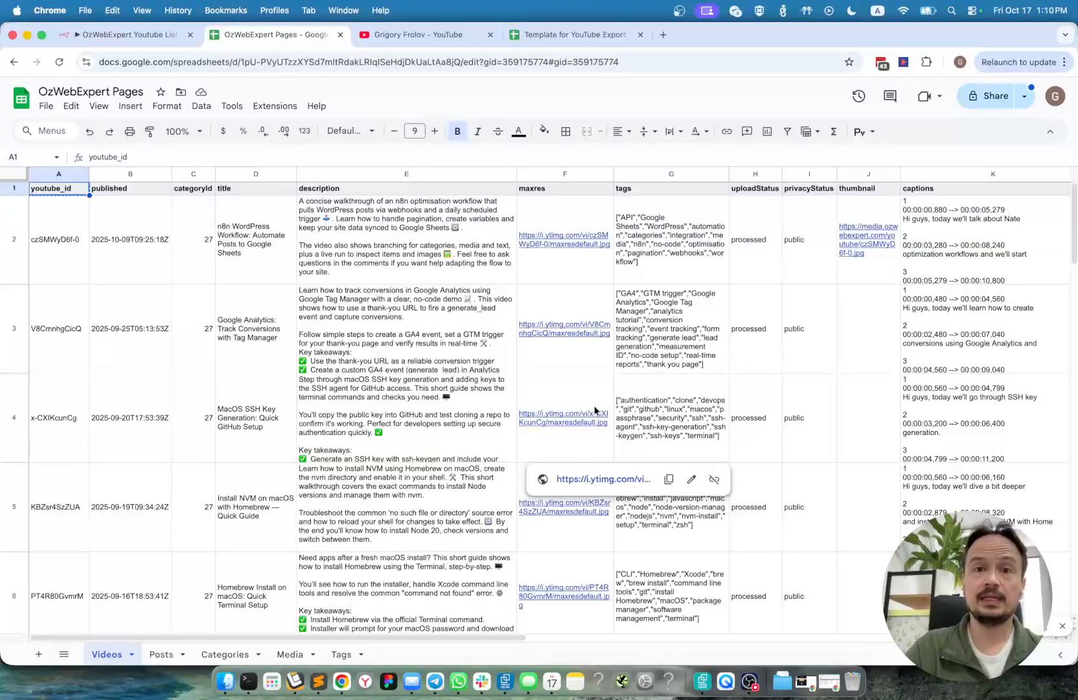
- Review the header columns from youtube_id to captions in the Template for YouTube Export Sheets spreadsheet, and close it
{"action": "left_click", "coordinate": [539, 32]}
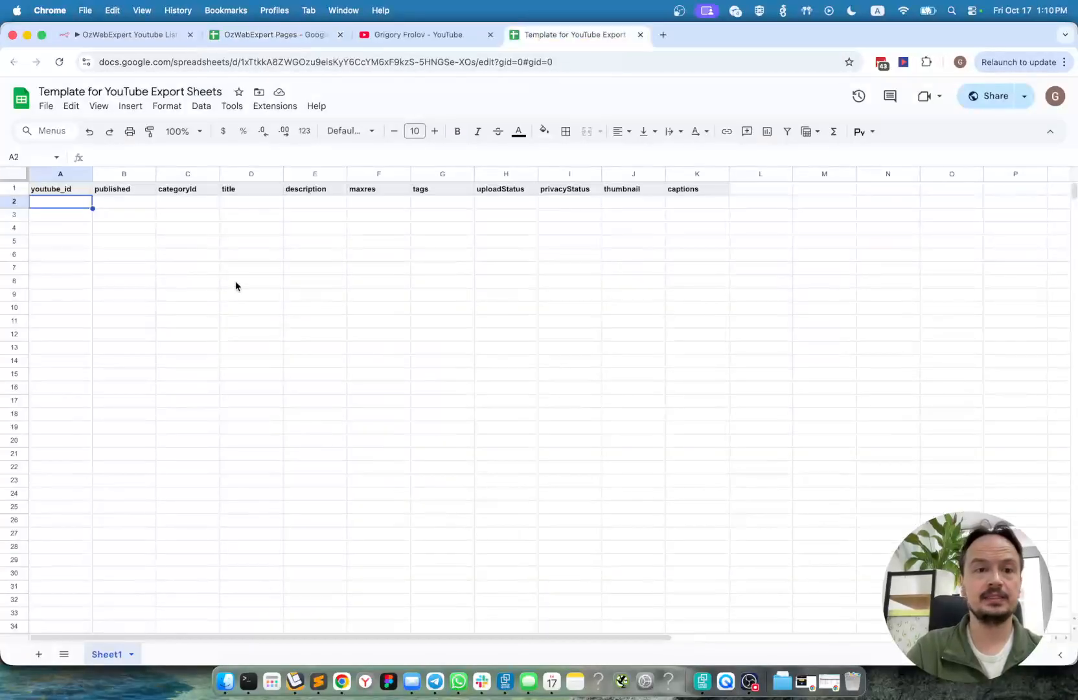
{"action": "left_click", "coordinate": [64, 192]}
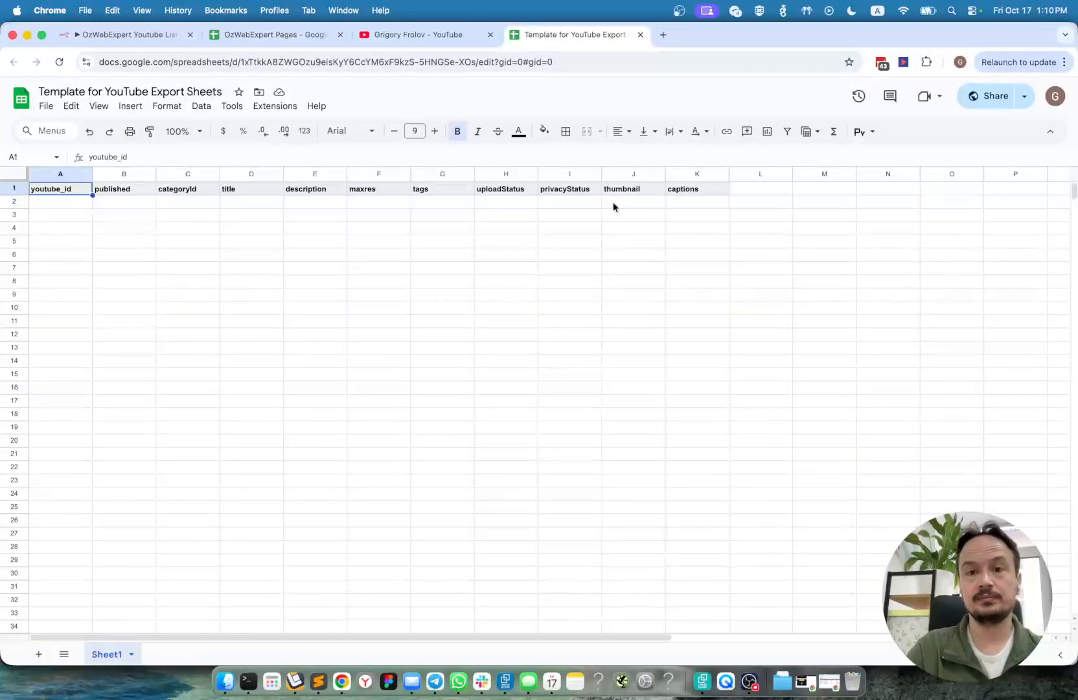
{"action": "left_click", "coordinate": [685, 192], "text": "shift"}
{"action": "left_click", "coordinate": [69, 204]}
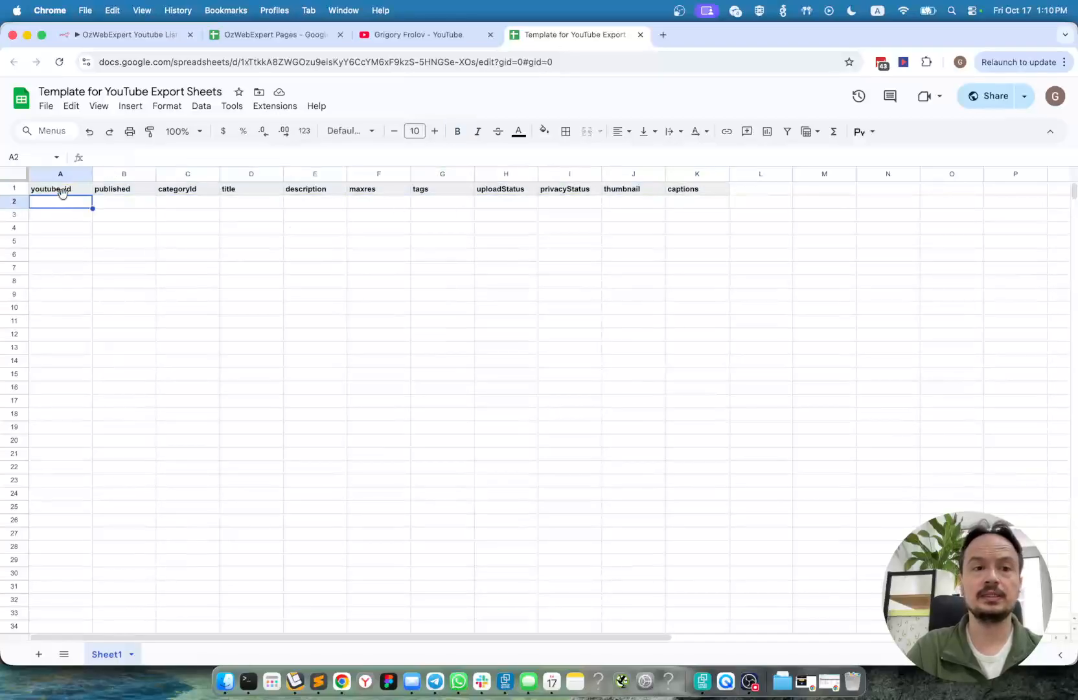
{"action": "left_click", "coordinate": [55, 192]}
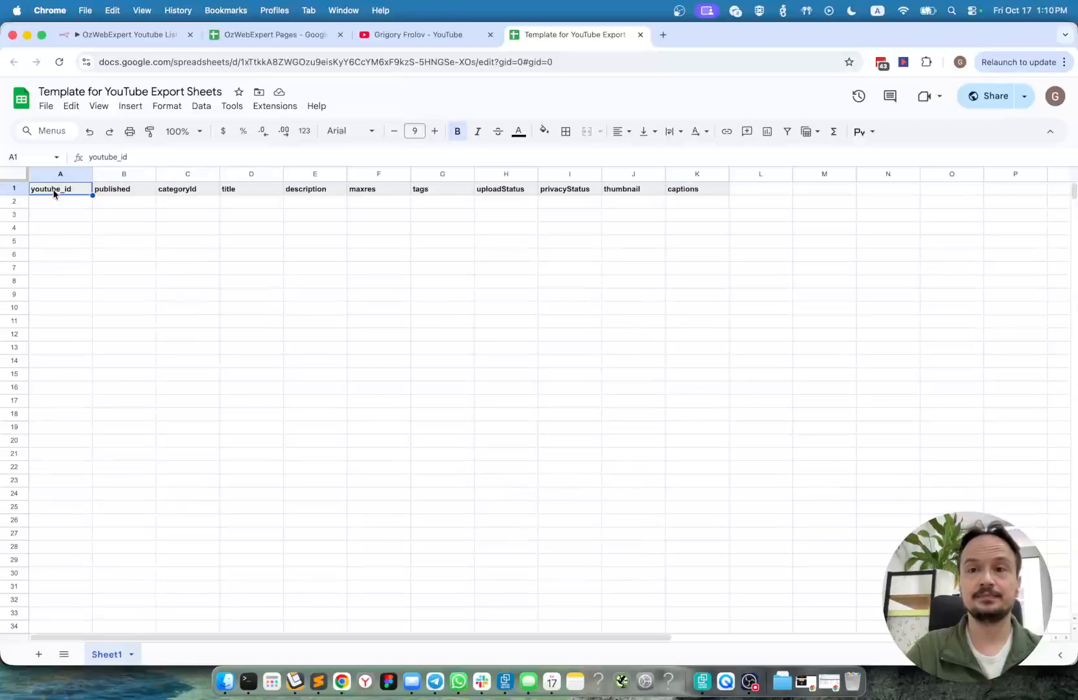
{"action": "key", "text": "super+w"}
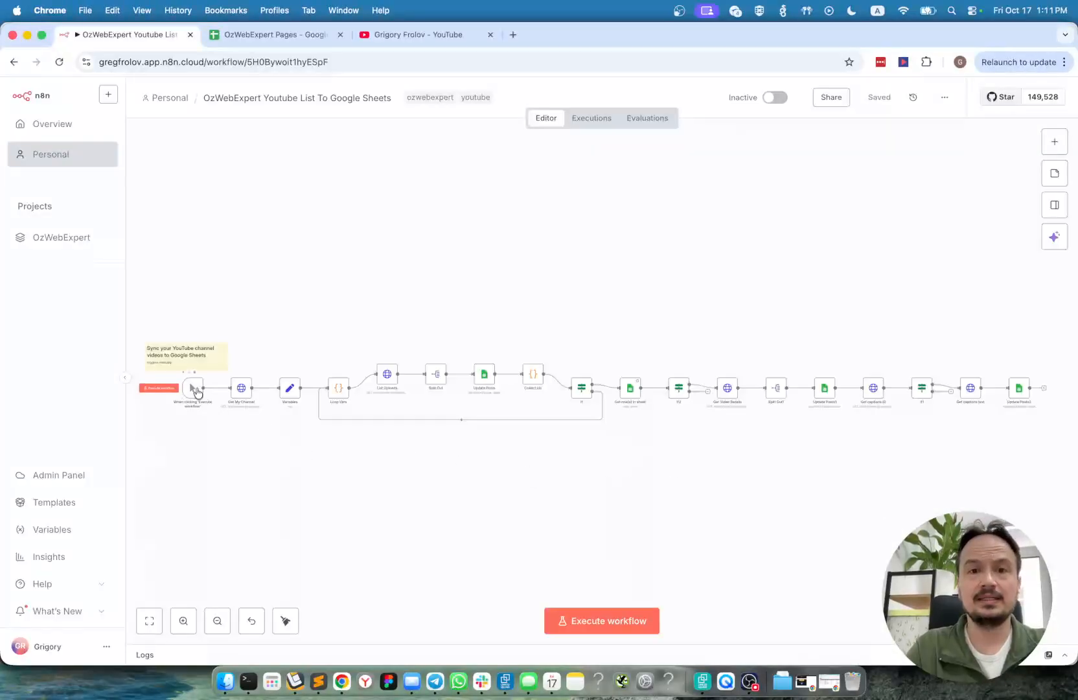
- Run the Get My Channel node on its own in the n8n workflow and review its URL and JSON output
{"action": "scroll", "coordinate": [197, 392], "scroll_direction": "up", "scroll_amount": 10}
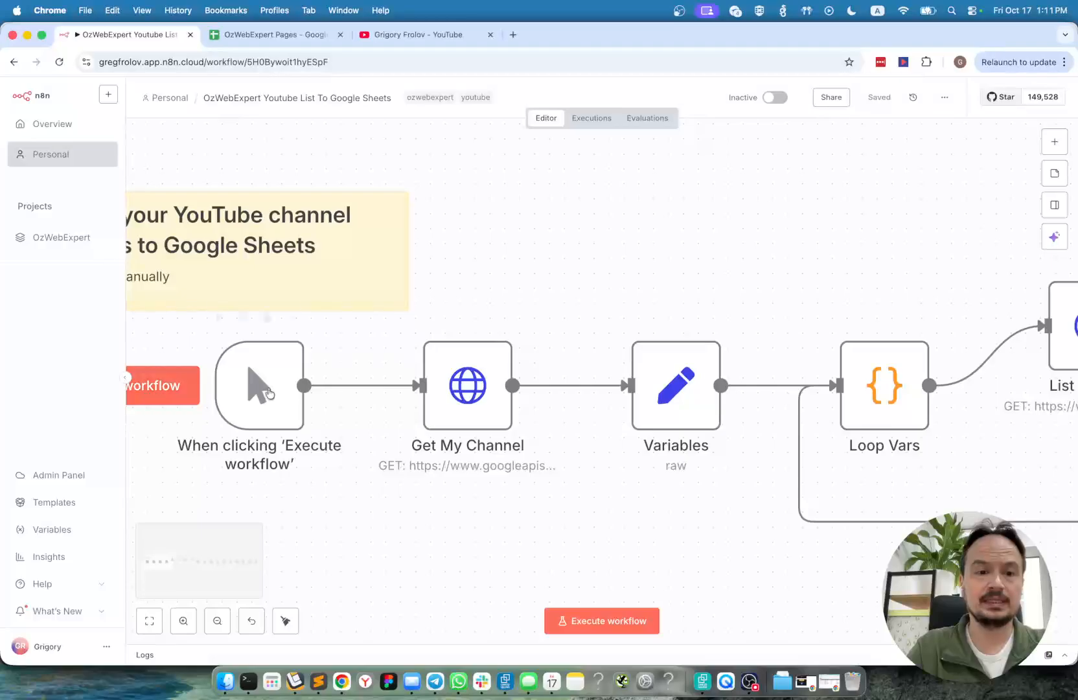
{"action": "scroll", "coordinate": [262, 388], "scroll_direction": "right", "scroll_amount": 2}
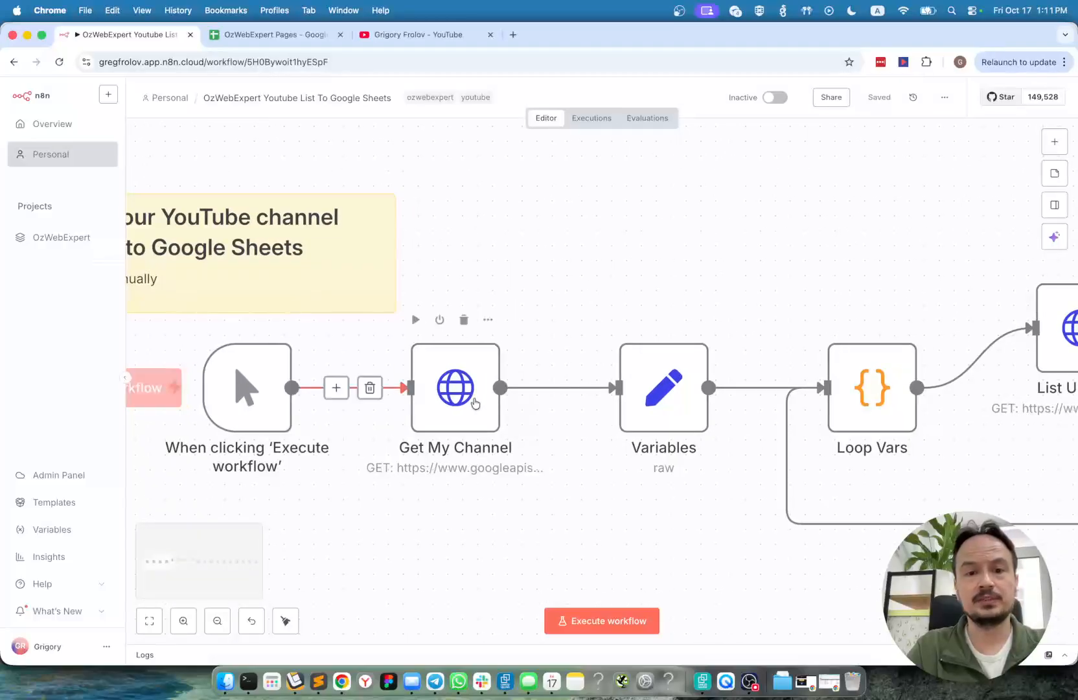
{"action": "scroll", "coordinate": [475, 403], "scroll_direction": "down", "scroll_amount": 5}
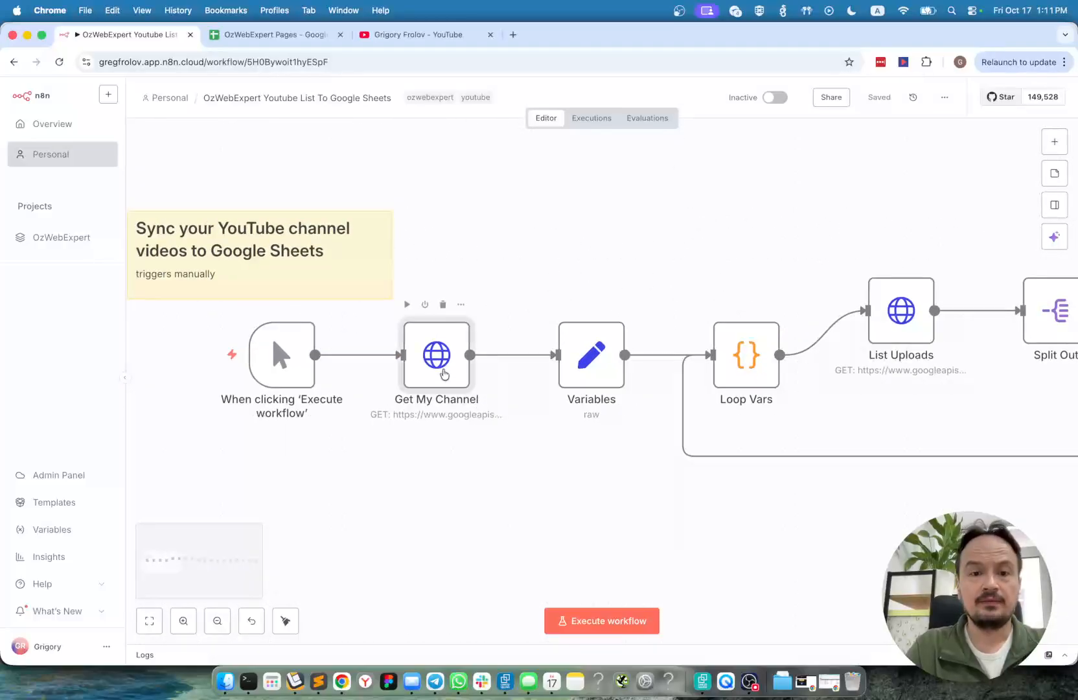
{"action": "double_click", "coordinate": [444, 374]}
{"action": "left_click", "coordinate": [526, 246]}
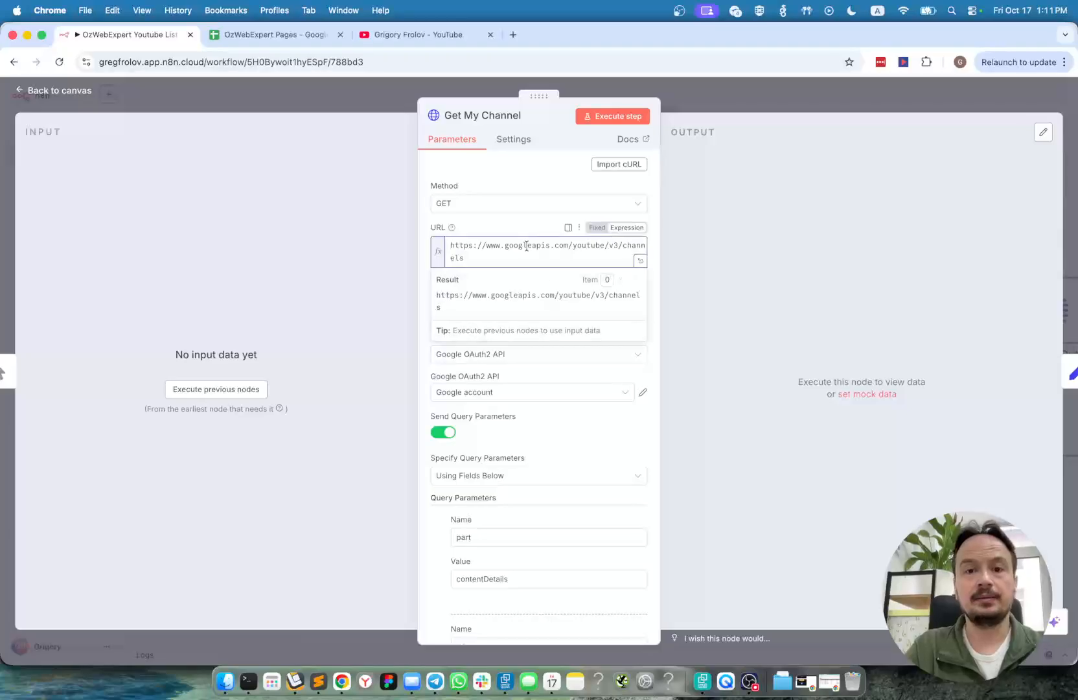
{"action": "key", "text": "super+a"}
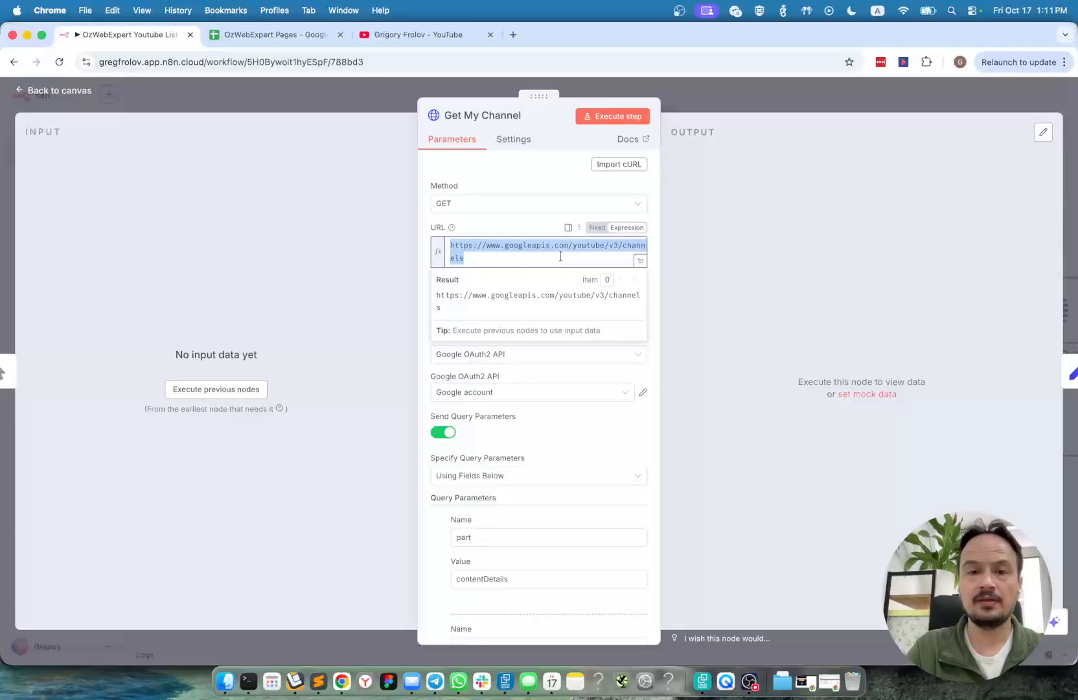
{"action": "left_click", "coordinate": [613, 116]}
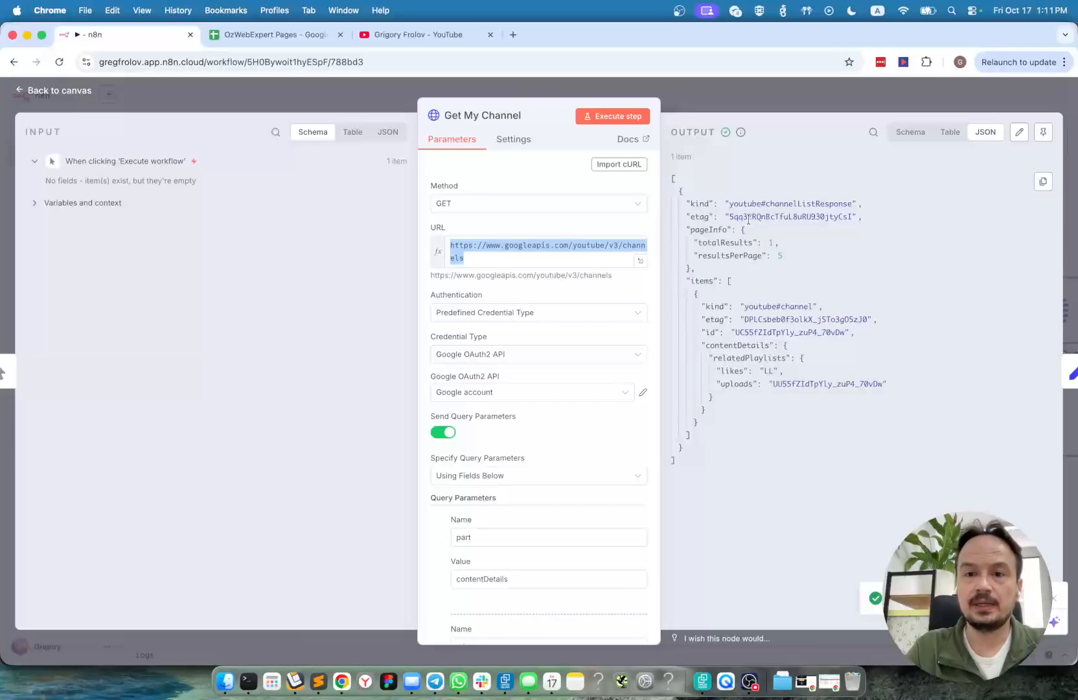
{"action": "left_click", "coordinate": [760, 318]}
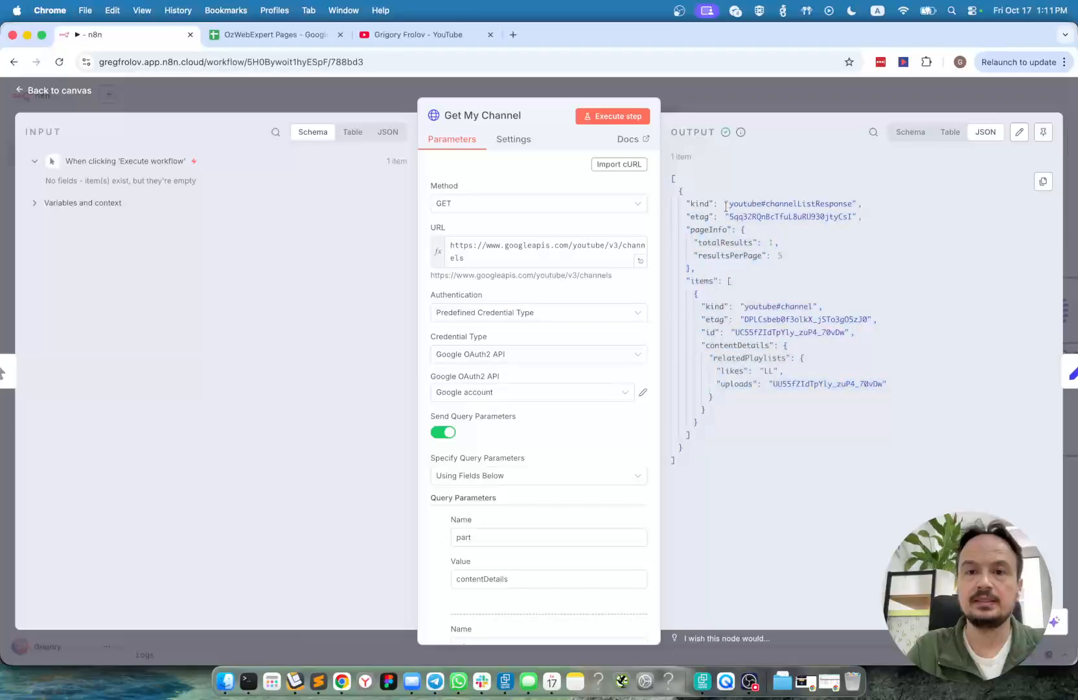
{"action": "left_click", "coordinate": [711, 95]}
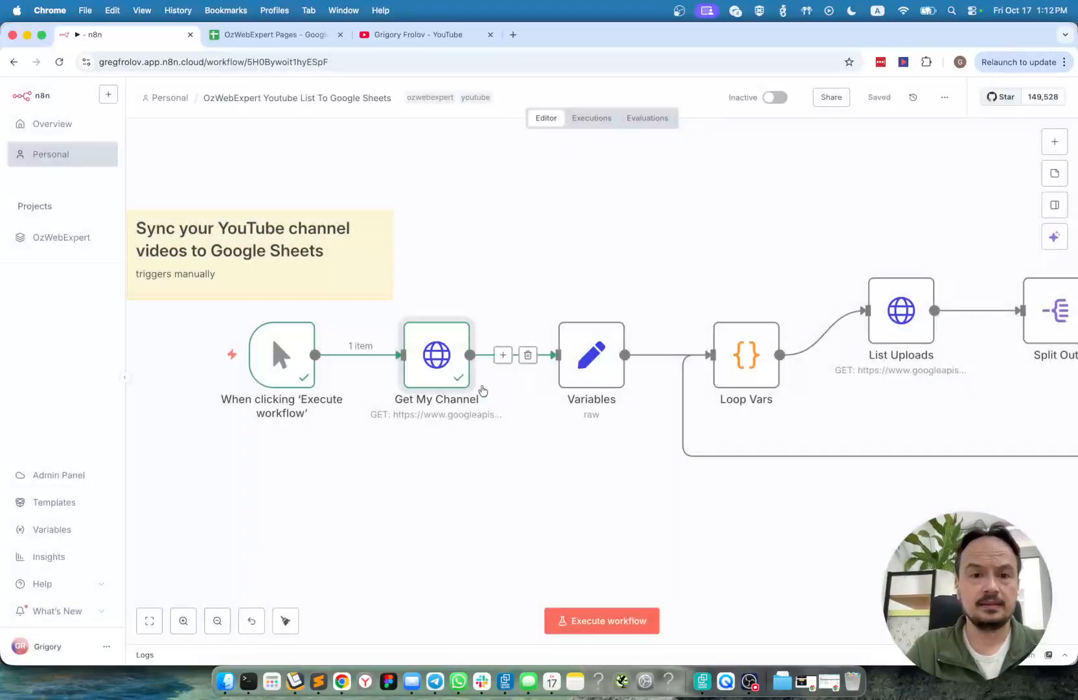
- Examine the paging variables in the Variables node and find where the resolved playlistId value occurs in the input data
{"action": "double_click", "coordinate": [584, 365]}
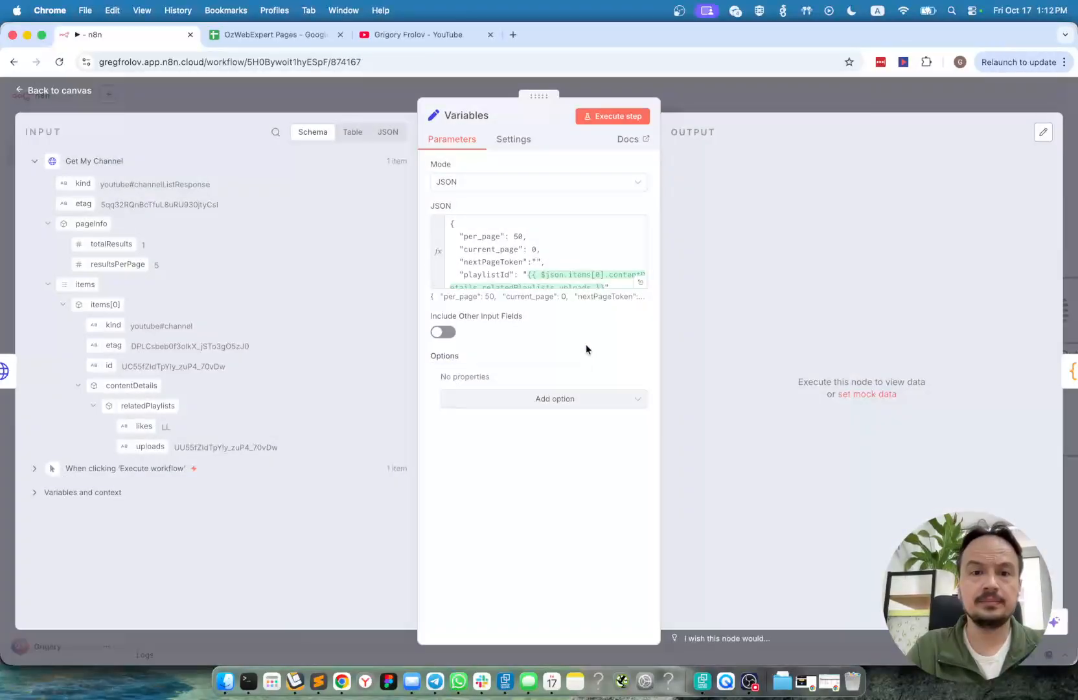
{"action": "scroll", "coordinate": [519, 253], "scroll_direction": "down", "scroll_amount": 2}
{"action": "scroll", "coordinate": [513, 239], "scroll_direction": "up", "scroll_amount": 2}
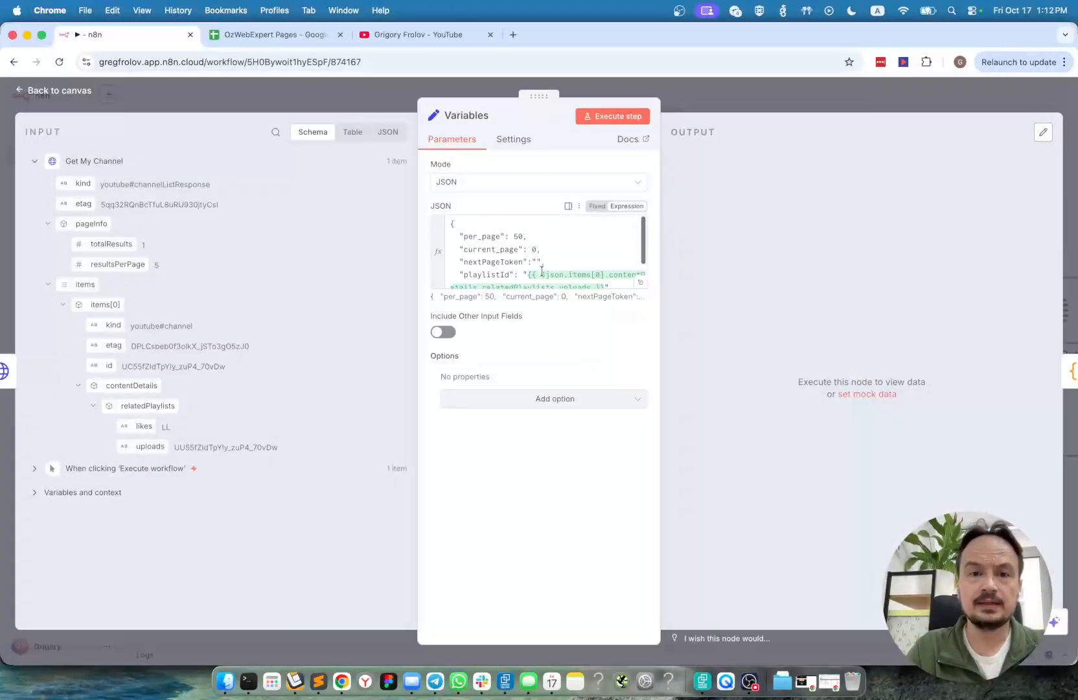
{"action": "left_click", "coordinate": [513, 237]}
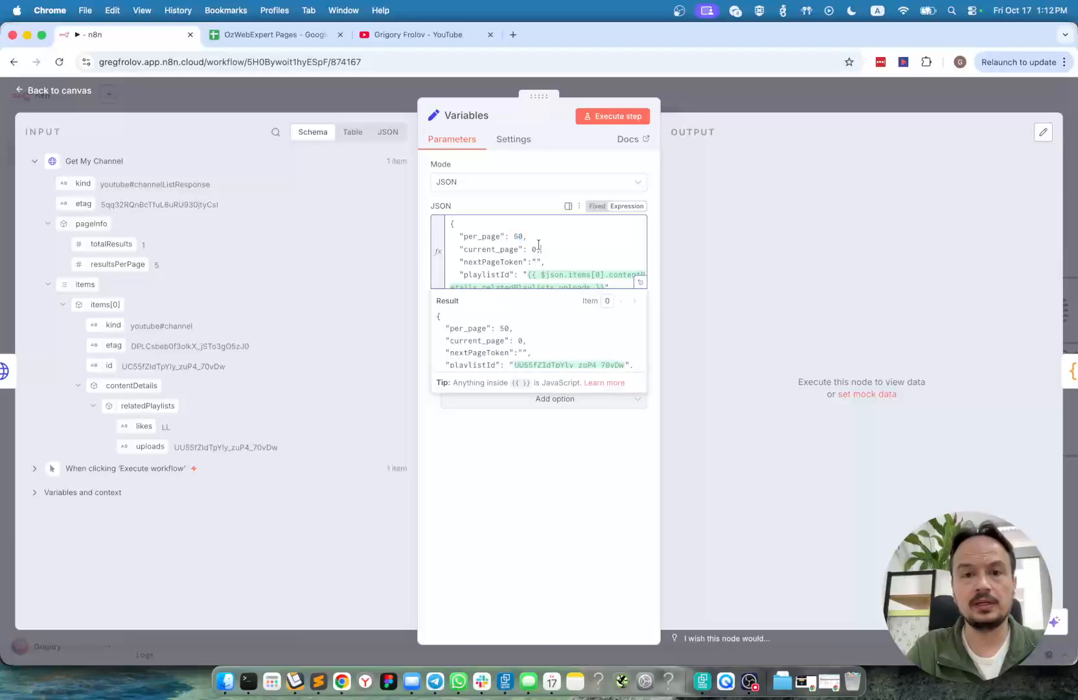
{"action": "scroll", "coordinate": [535, 249], "scroll_direction": "down", "scroll_amount": 1}
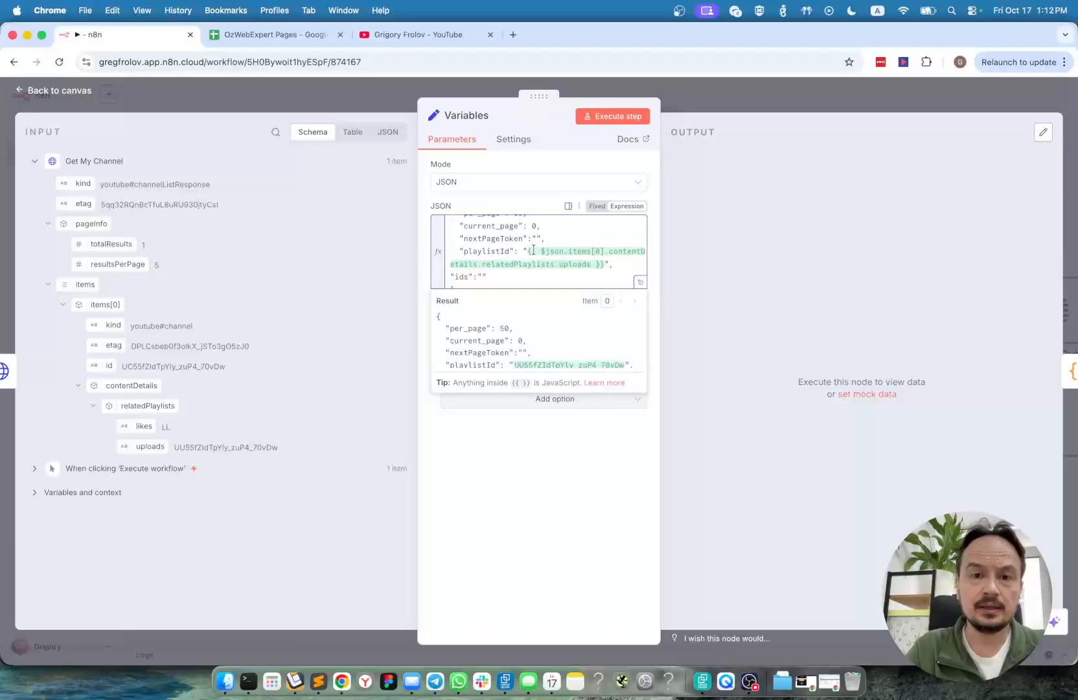
{"action": "left_click", "coordinate": [566, 252]}
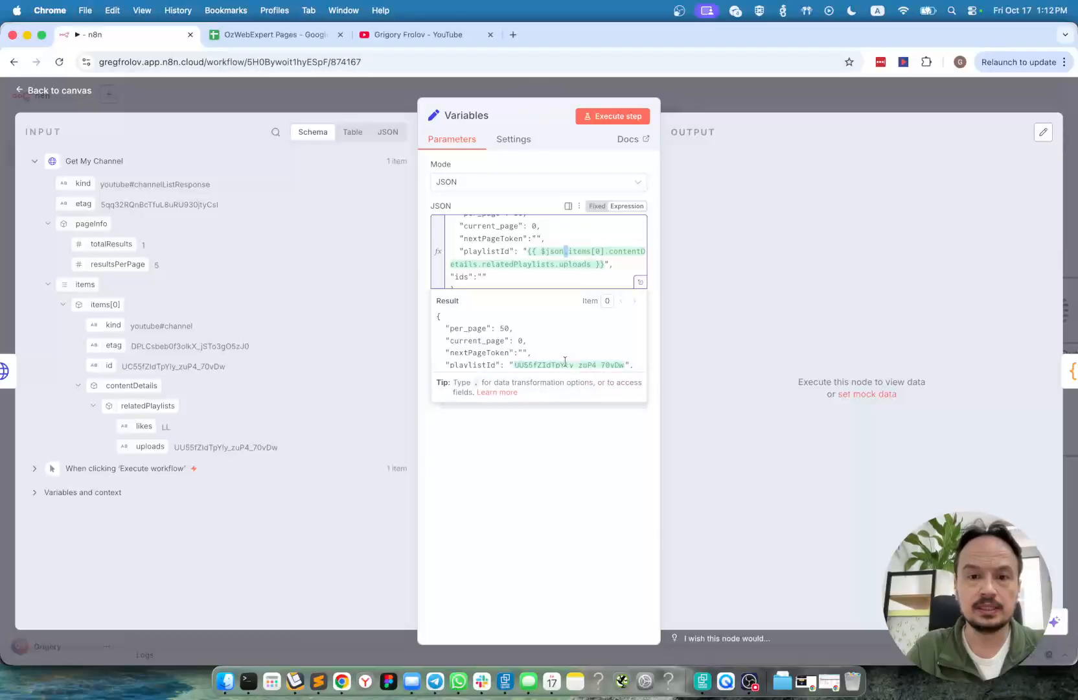
{"action": "scroll", "coordinate": [566, 361], "scroll_direction": "down", "scroll_amount": 1}
{"action": "double_click", "coordinate": [529, 337]}
{"action": "key", "text": "super+f"}
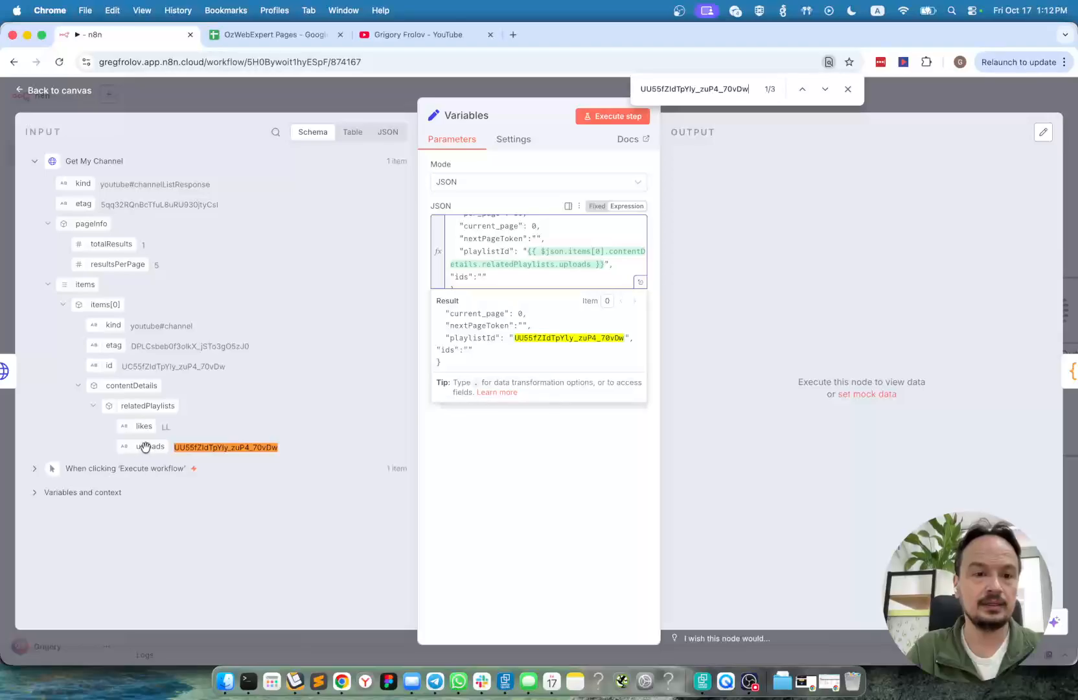
- Execute the Variables node, review its JSON output and return to the canvas
{"action": "left_click", "coordinate": [618, 118]}
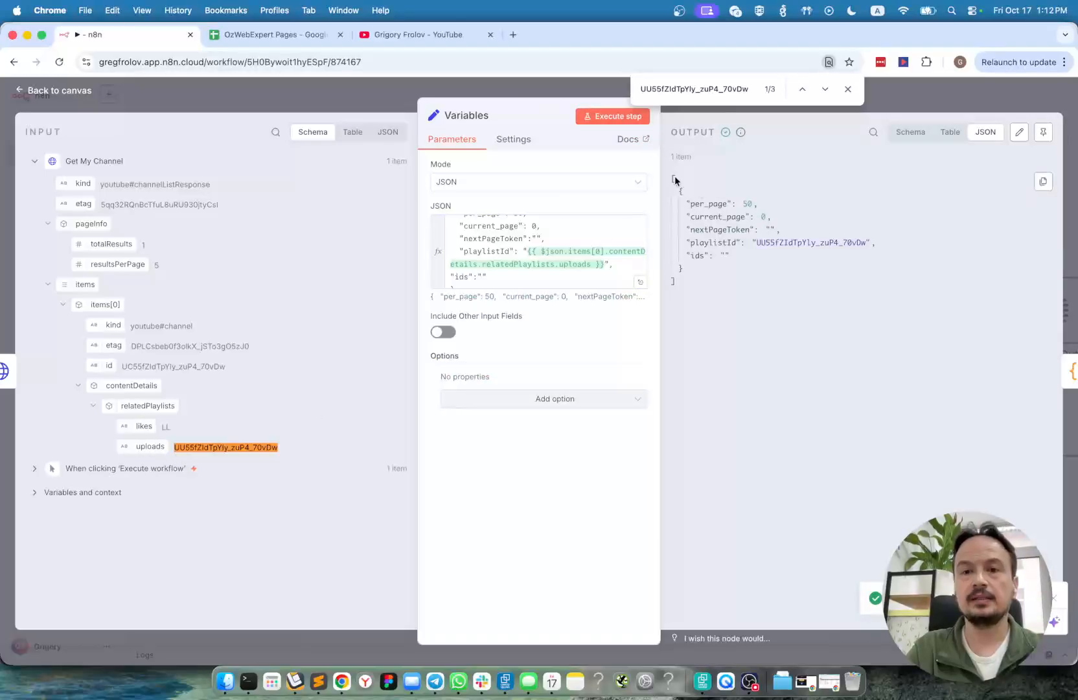
{"action": "left_click_drag", "start_coordinate": [675, 180], "coordinate": [728, 295]}
{"action": "left_click", "coordinate": [771, 310]}
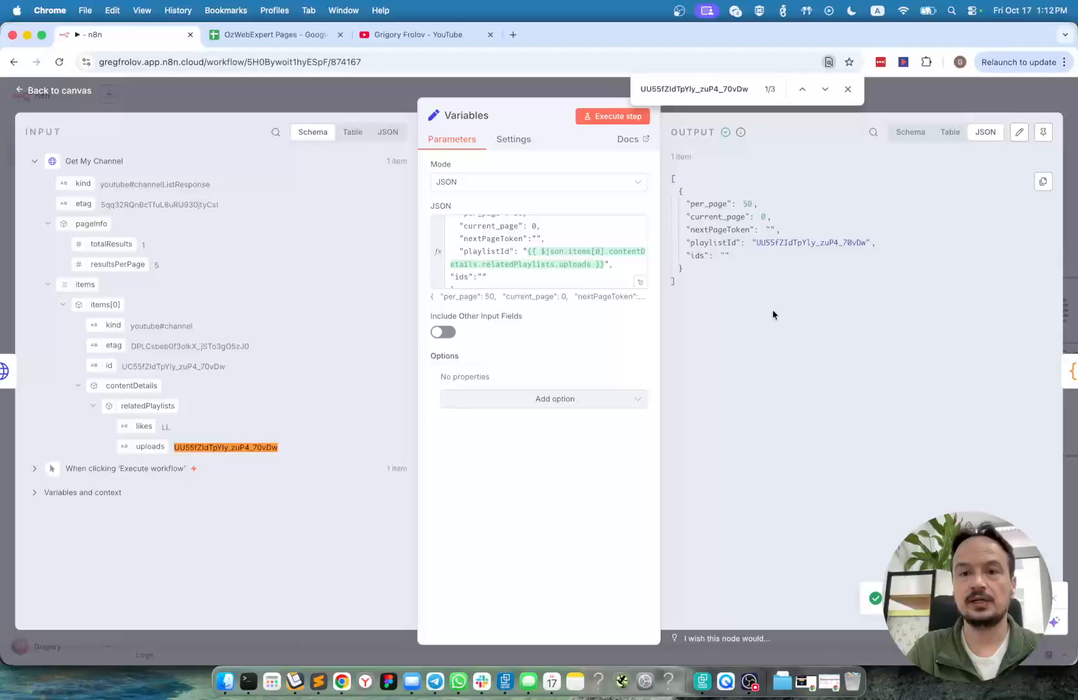
{"action": "left_click", "coordinate": [904, 109]}
- Execute the Loop Vars code node and inspect current_page and playlistId in its output
{"action": "scroll", "coordinate": [665, 276], "scroll_direction": "down", "scroll_amount": 3}
{"action": "scroll", "coordinate": [658, 275], "scroll_direction": "right", "scroll_amount": 2}
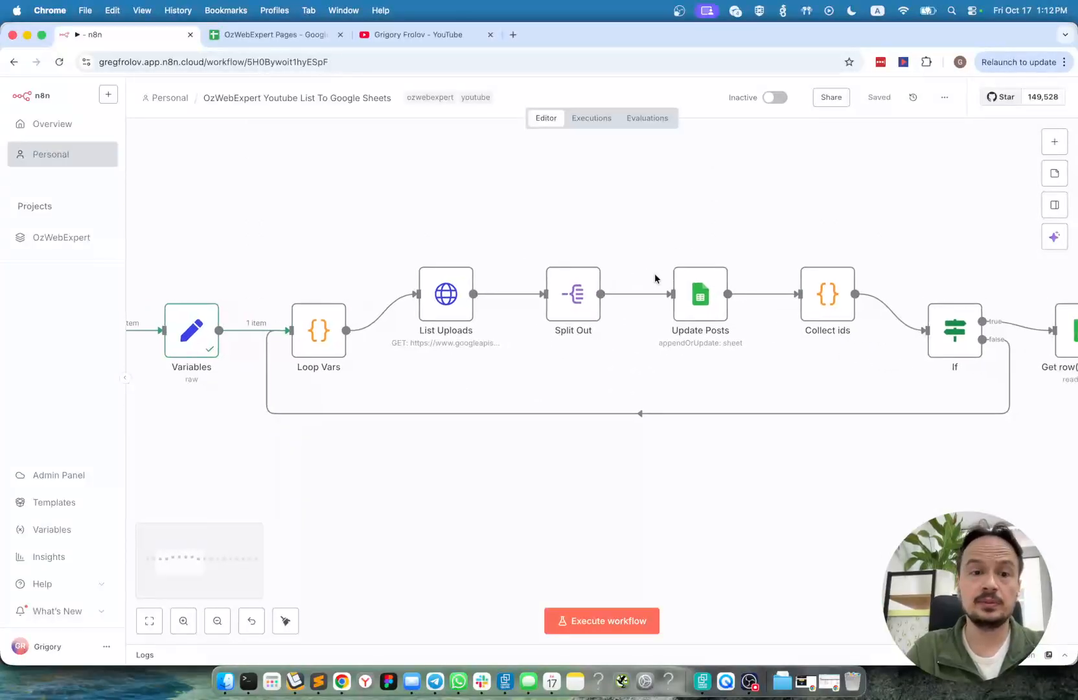
{"action": "double_click", "coordinate": [311, 331]}
{"action": "left_click", "coordinate": [728, 120]}
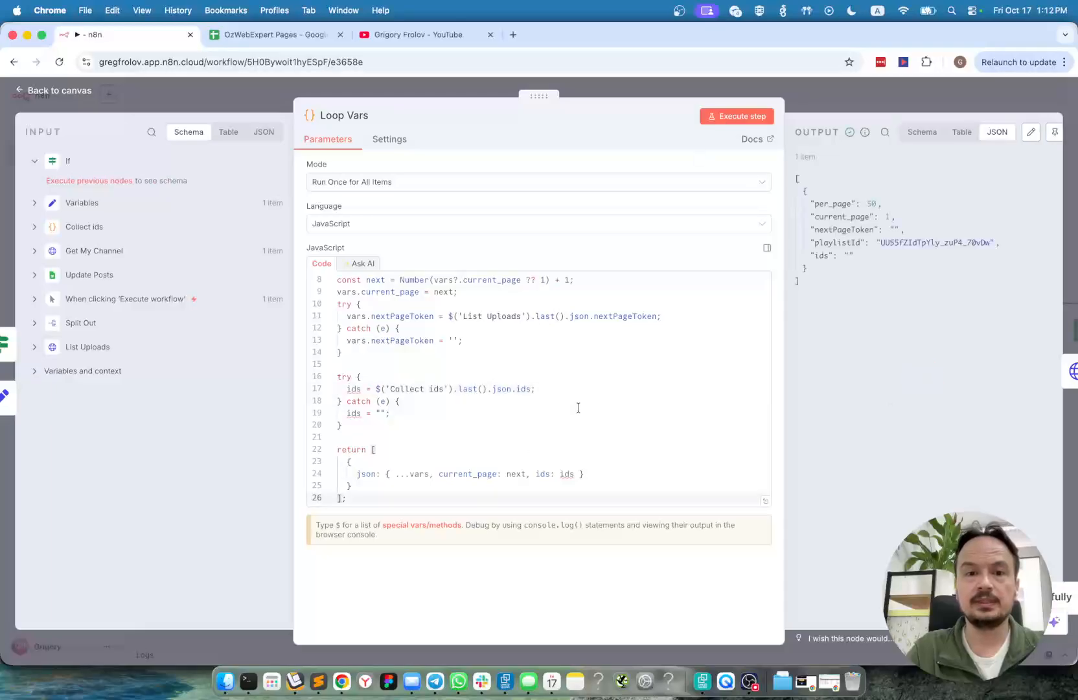
{"action": "mouse_move", "coordinate": [828, 217]}
{"action": "left_mouse_down"}
{"action": "mouse_move", "coordinate": [901, 222]}
{"action": "mouse_move", "coordinate": [828, 216]}
{"action": "left_mouse_up"}
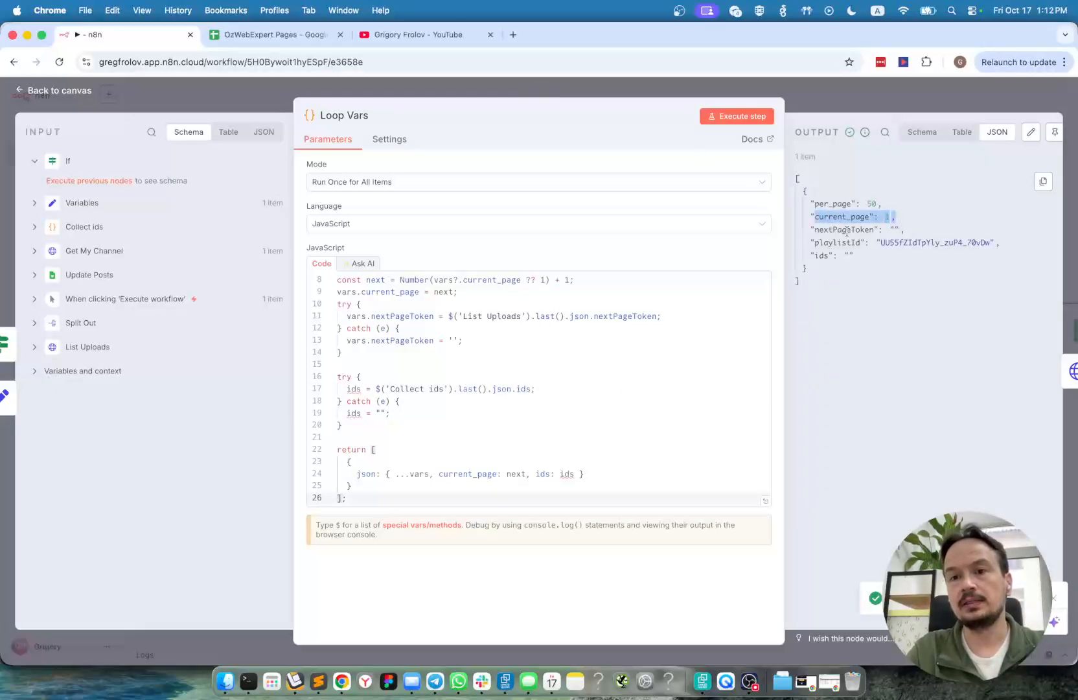
{"action": "double_click", "coordinate": [903, 242]}
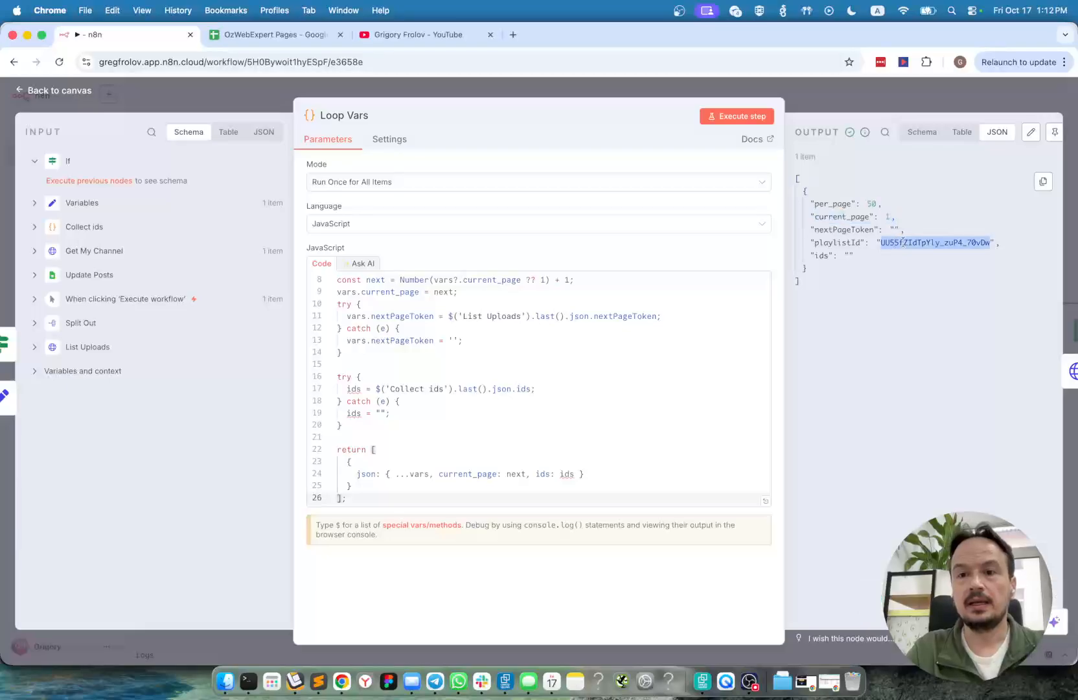
{"action": "left_click", "coordinate": [867, 205]}
{"action": "left_click", "coordinate": [817, 98]}
- Execute the List Uploads node, which requests youtube/v3/playlistItems, and look through the returned video items
{"action": "scroll", "coordinate": [648, 295], "scroll_direction": "right", "scroll_amount": 2}
{"action": "double_click", "coordinate": [378, 293]}
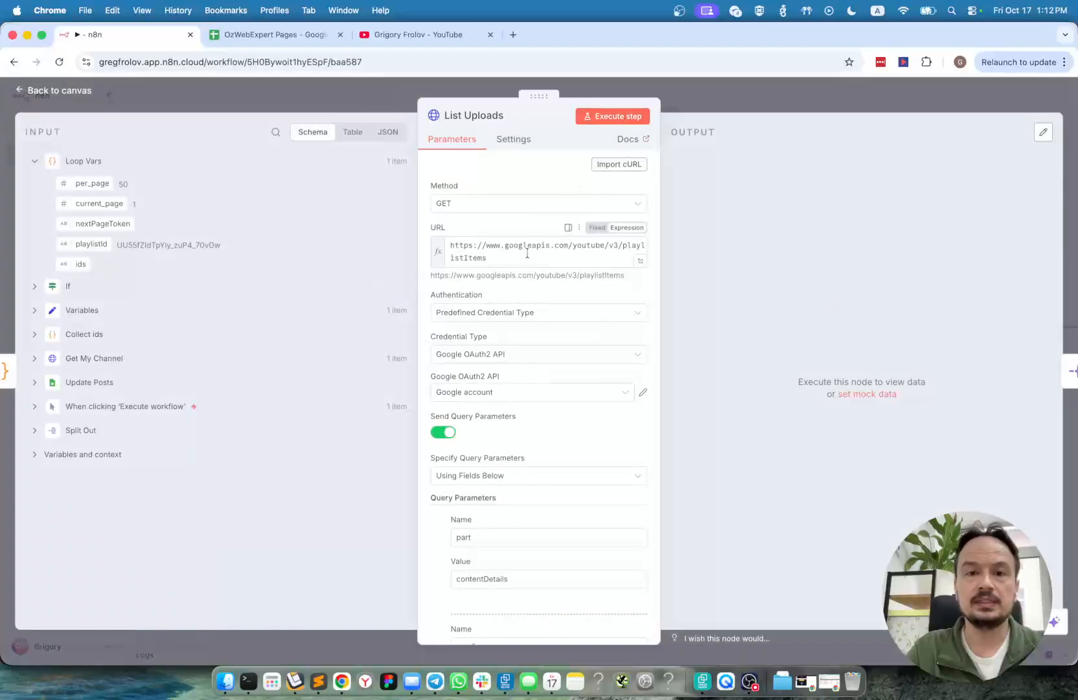
{"action": "triple_click", "coordinate": [527, 254]}
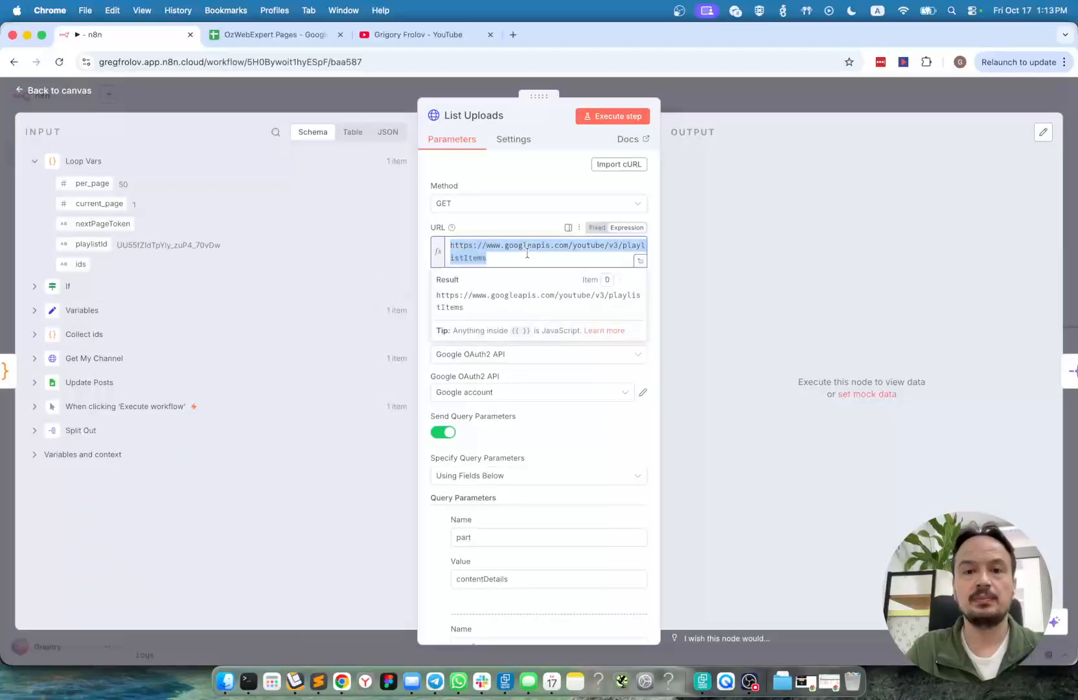
{"action": "left_click", "coordinate": [611, 117]}
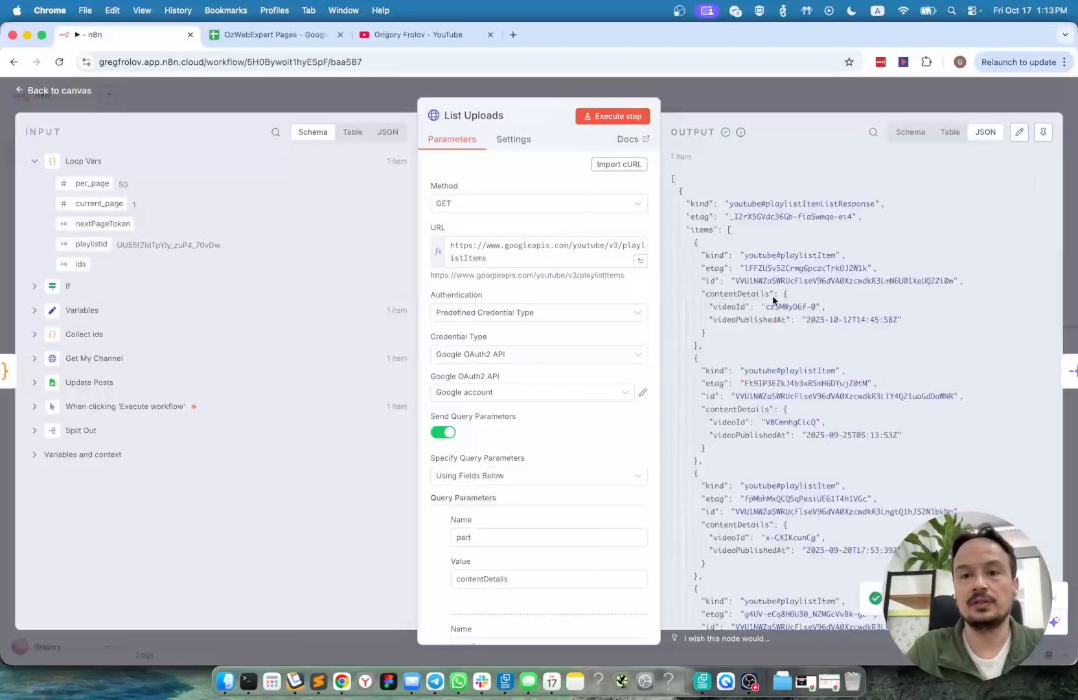
{"action": "scroll", "coordinate": [789, 313], "scroll_direction": "down", "scroll_amount": 5}
{"action": "scroll", "coordinate": [788, 313], "scroll_direction": "up", "scroll_amount": 2}
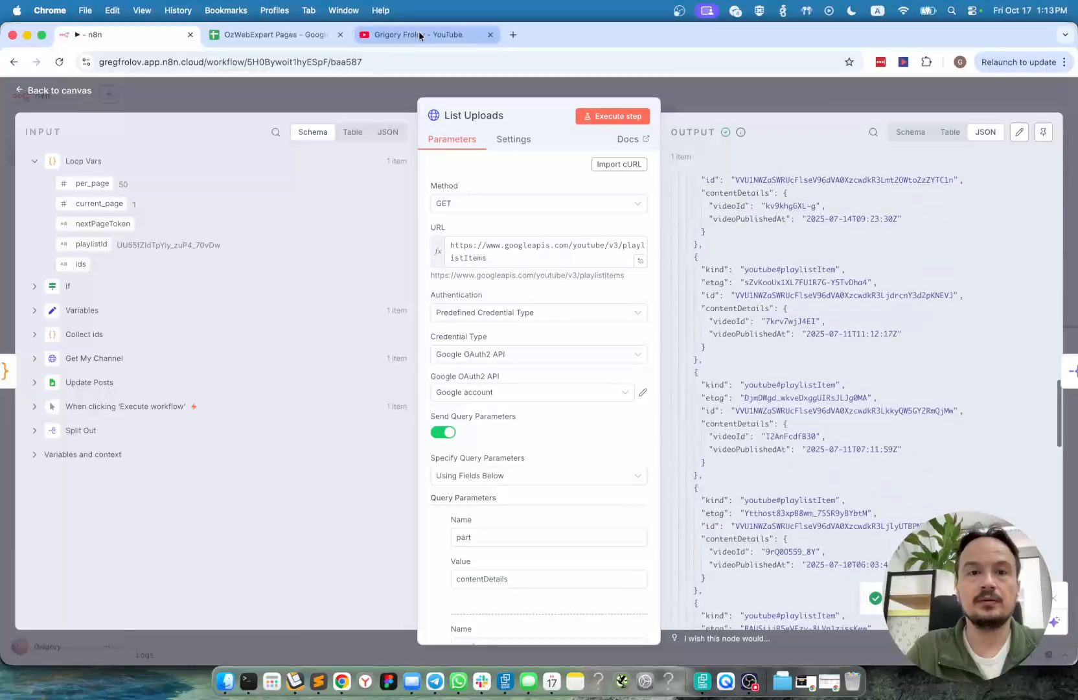
- Compare the video count on the YouTube channel page with totalResults at the end of the List Uploads output
{"action": "left_click", "coordinate": [419, 34]}
{"action": "scroll", "coordinate": [454, 375], "scroll_direction": "down", "scroll_amount": 5}
{"action": "scroll", "coordinate": [454, 374], "scroll_direction": "up", "scroll_amount": 10}
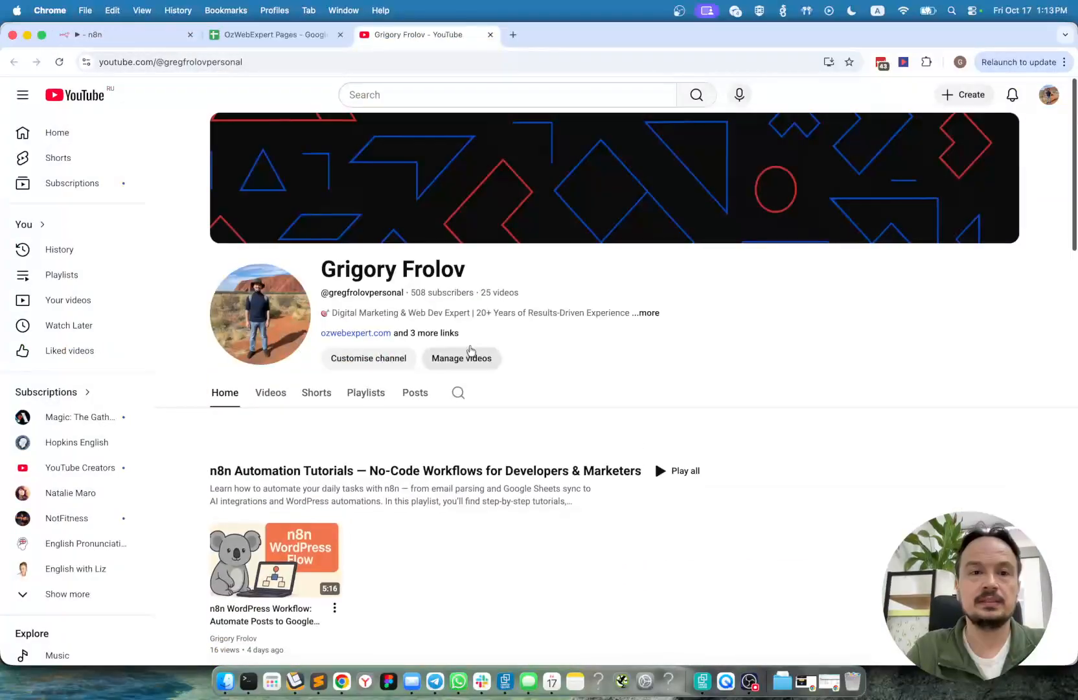
{"action": "key", "text": "super+1"}
{"action": "scroll", "coordinate": [755, 304], "scroll_direction": "down", "scroll_amount": 10}
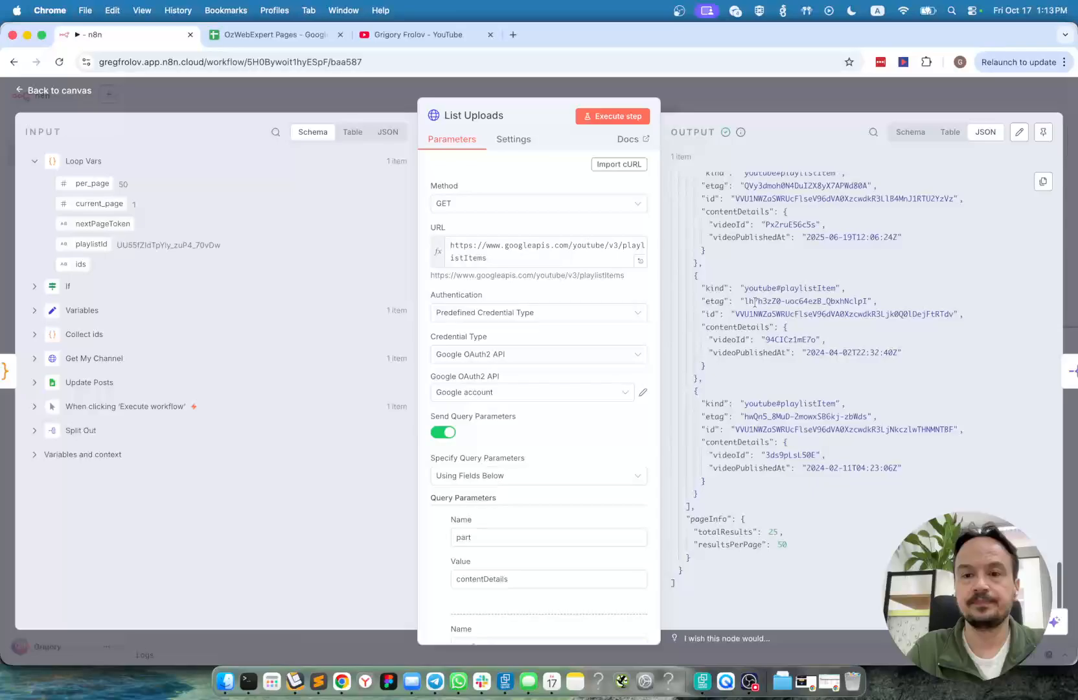
- Execute the Split Out node on the items field and compare its input list with the separated output items
{"action": "left_click", "coordinate": [758, 105]}
{"action": "scroll", "coordinate": [652, 349], "scroll_direction": "right", "scroll_amount": 2}
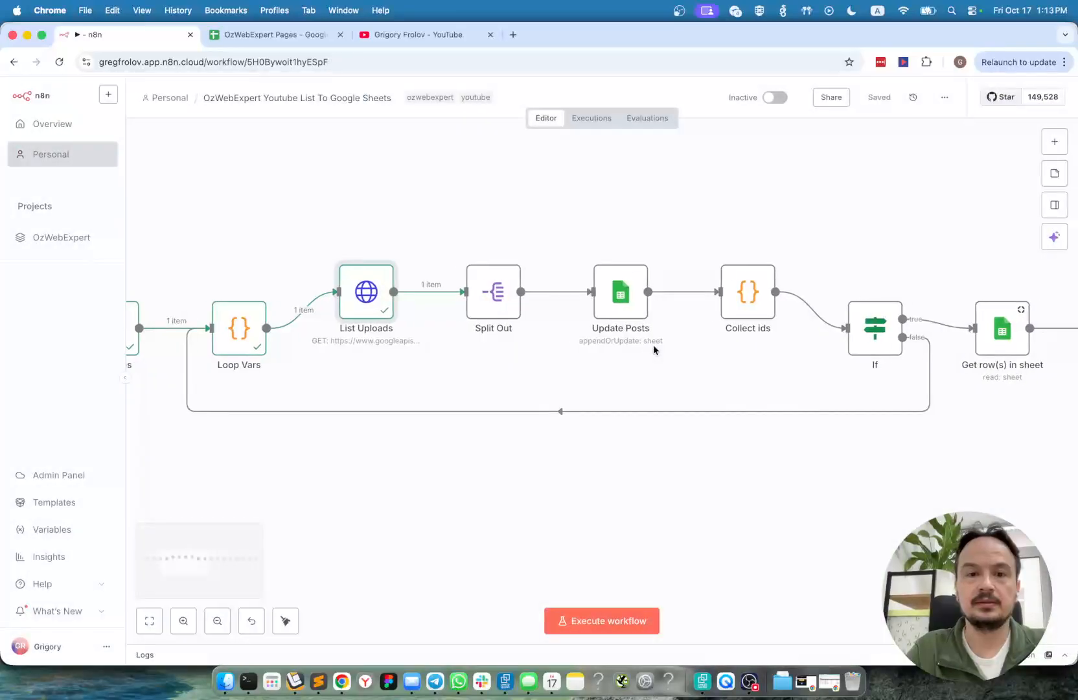
{"action": "double_click", "coordinate": [490, 289]}
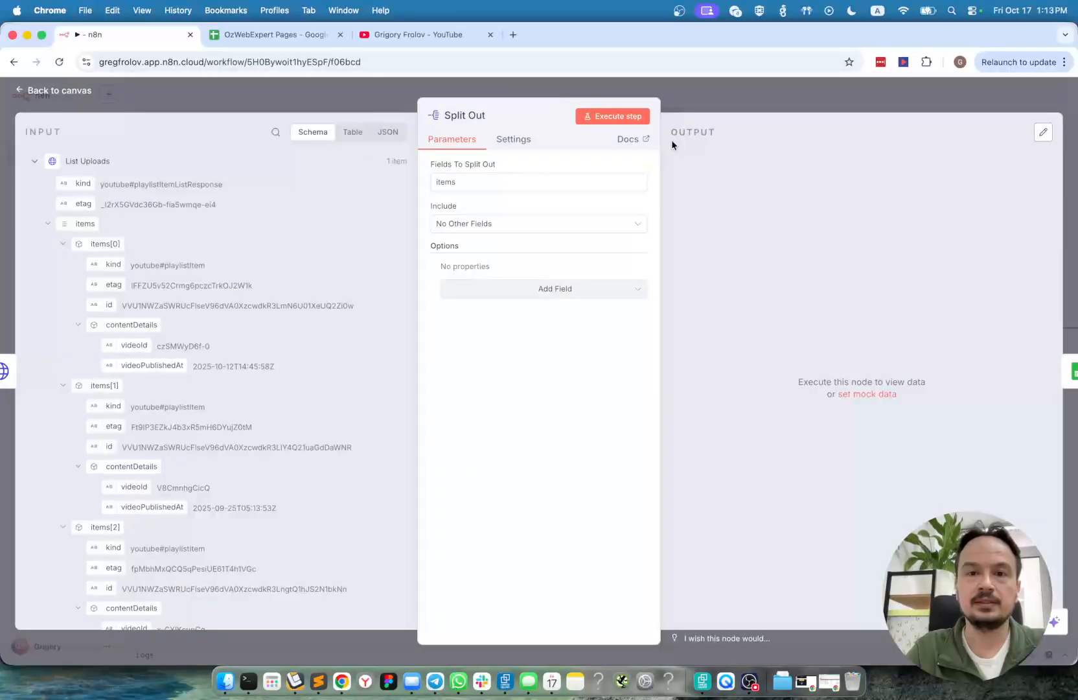
{"action": "left_click", "coordinate": [617, 116]}
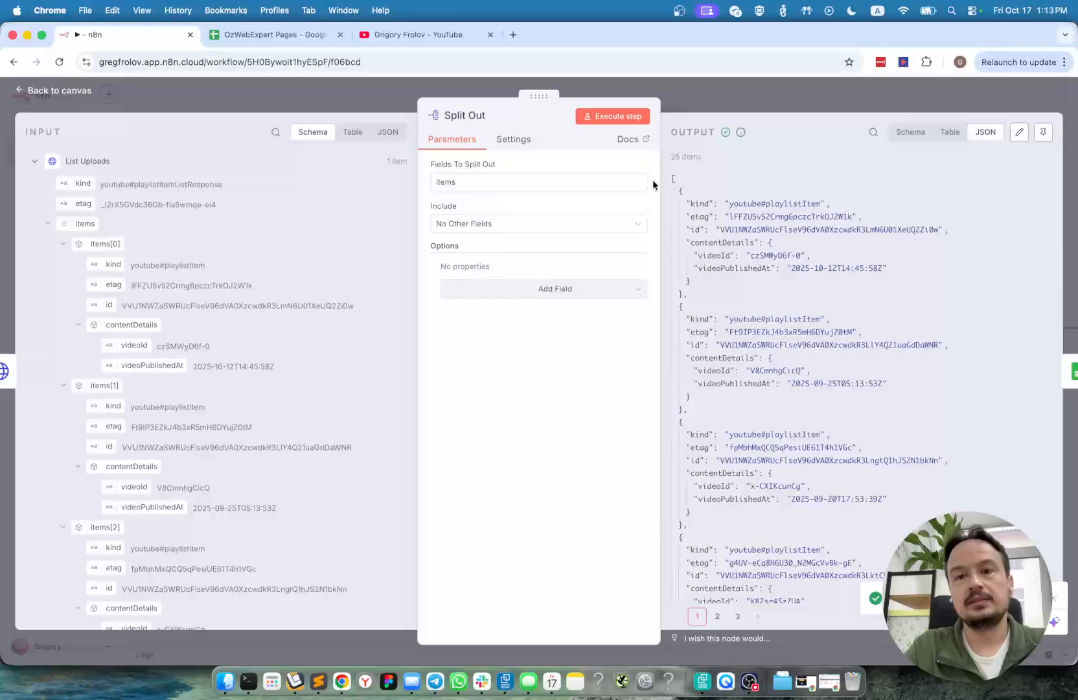
{"action": "scroll", "coordinate": [155, 371], "scroll_direction": "down", "scroll_amount": 5}
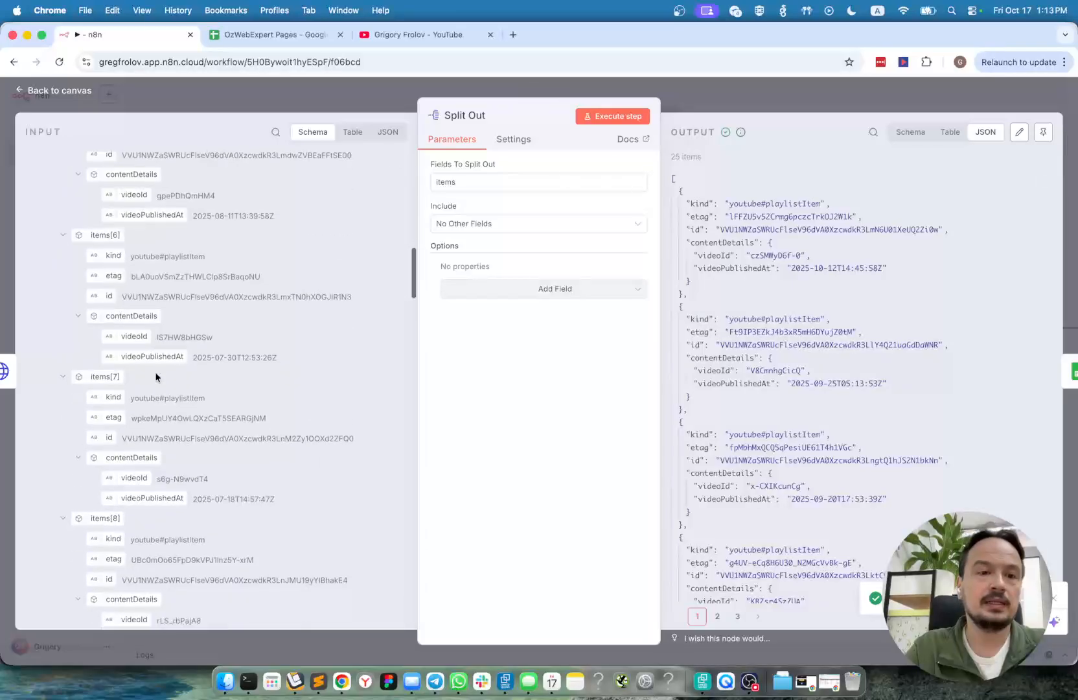
{"action": "scroll", "coordinate": [154, 371], "scroll_direction": "up", "scroll_amount": 5}
{"action": "left_click", "coordinate": [748, 98]}
- Open the Update Posts node and check its OzWebExpert Pages document and Videos sheet selections against the spreadsheet
{"action": "scroll", "coordinate": [646, 318], "scroll_direction": "right", "scroll_amount": 3}
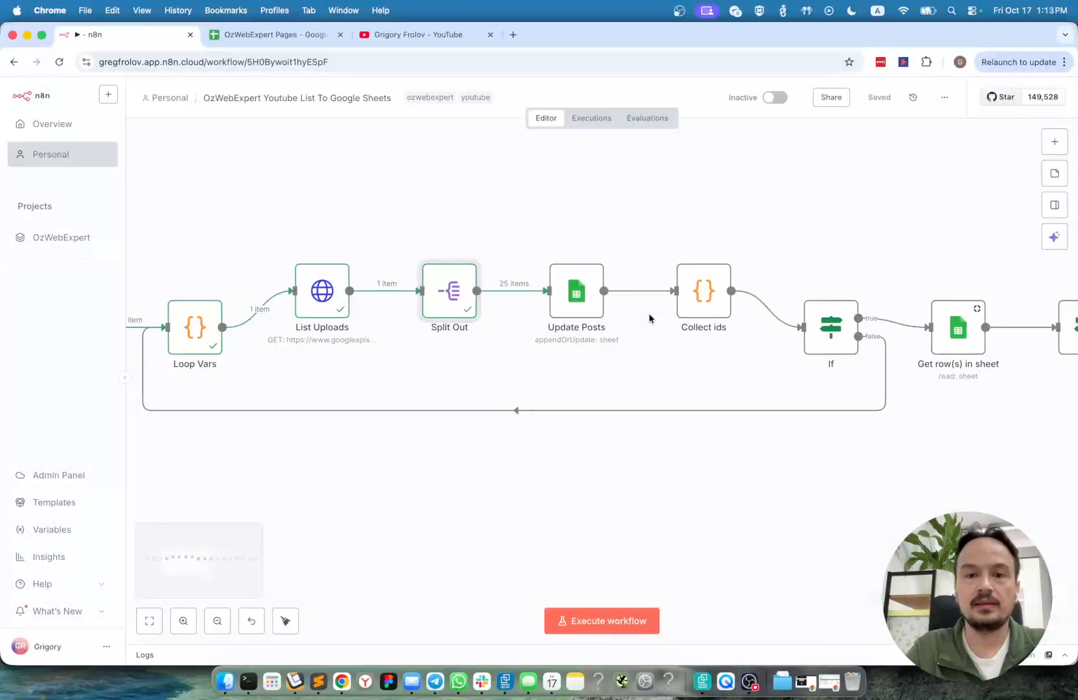
{"action": "double_click", "coordinate": [570, 304]}
{"action": "scroll", "coordinate": [570, 303], "scroll_direction": "down", "scroll_amount": 3}
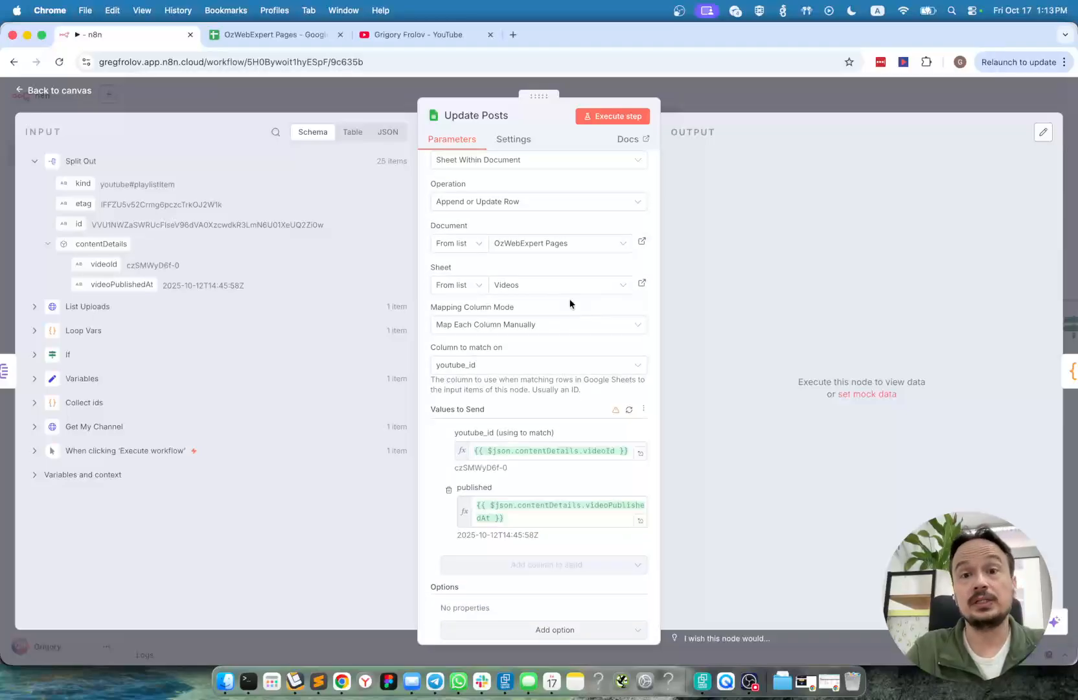
{"action": "scroll", "coordinate": [570, 303], "scroll_direction": "up", "scroll_amount": 3}
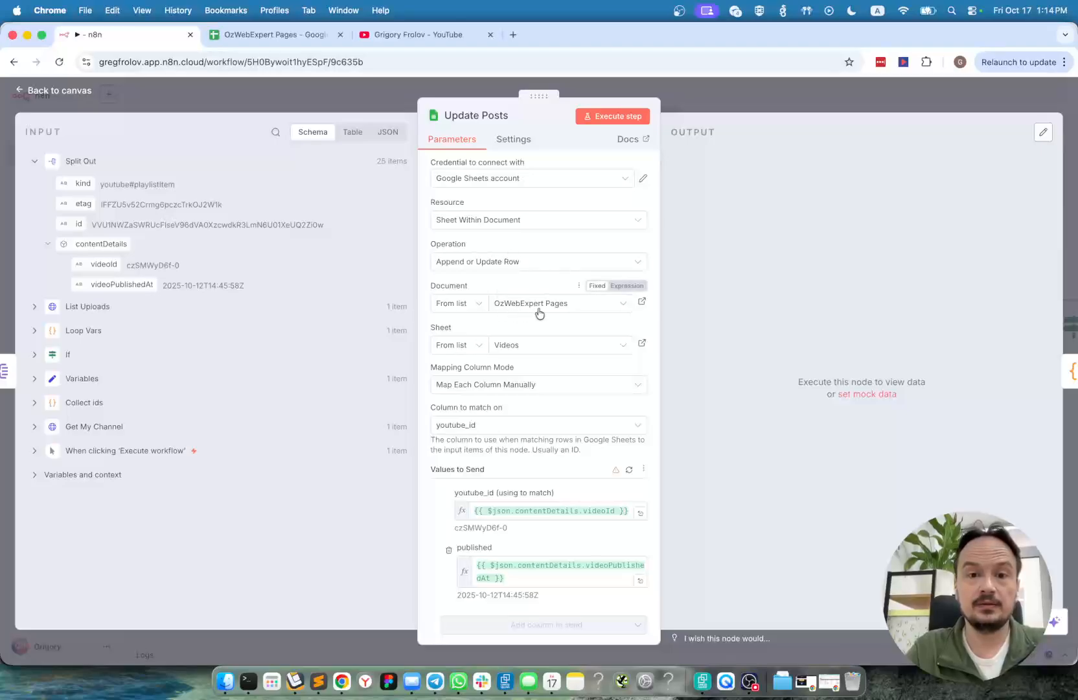
{"action": "left_click", "coordinate": [275, 34]}
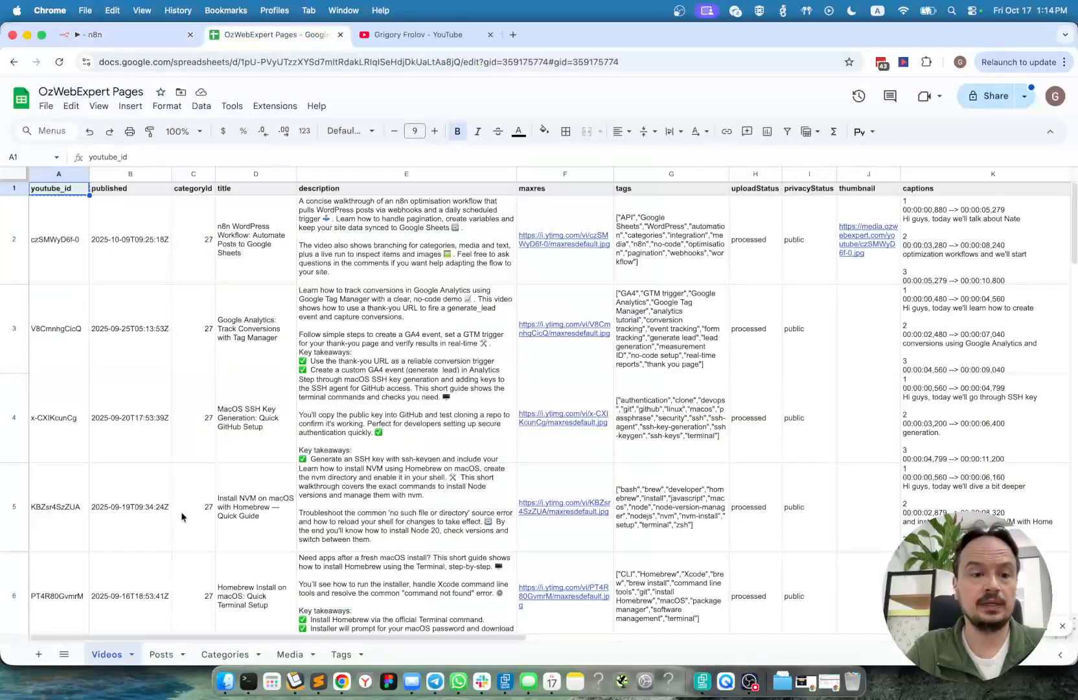
{"action": "left_click", "coordinate": [123, 34]}
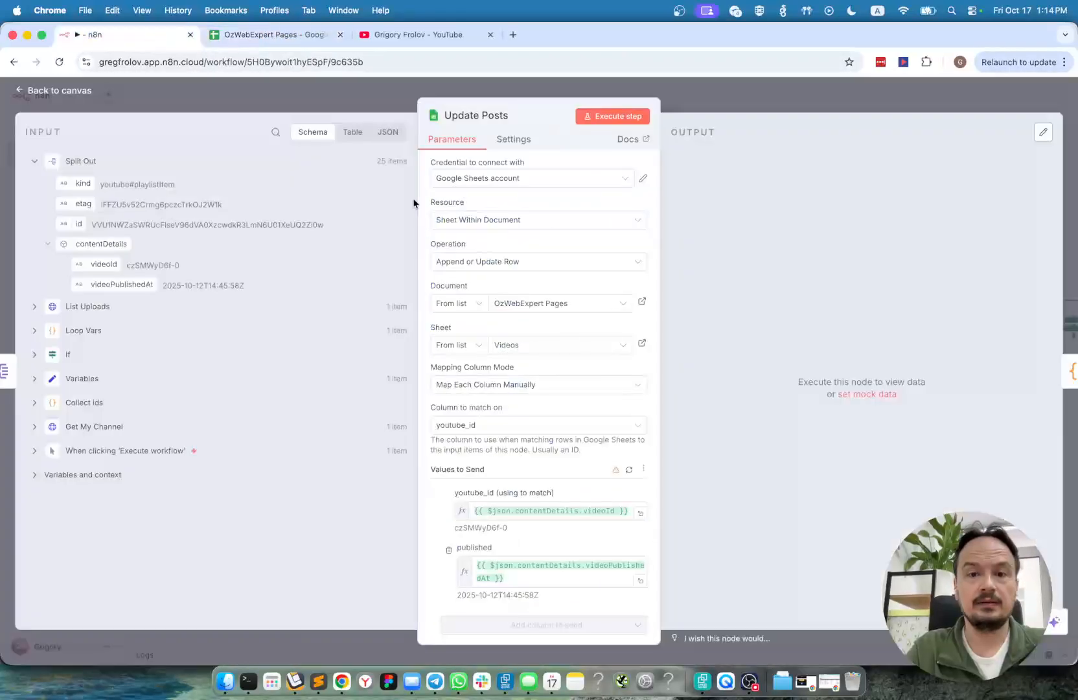
{"action": "left_click", "coordinate": [548, 349]}
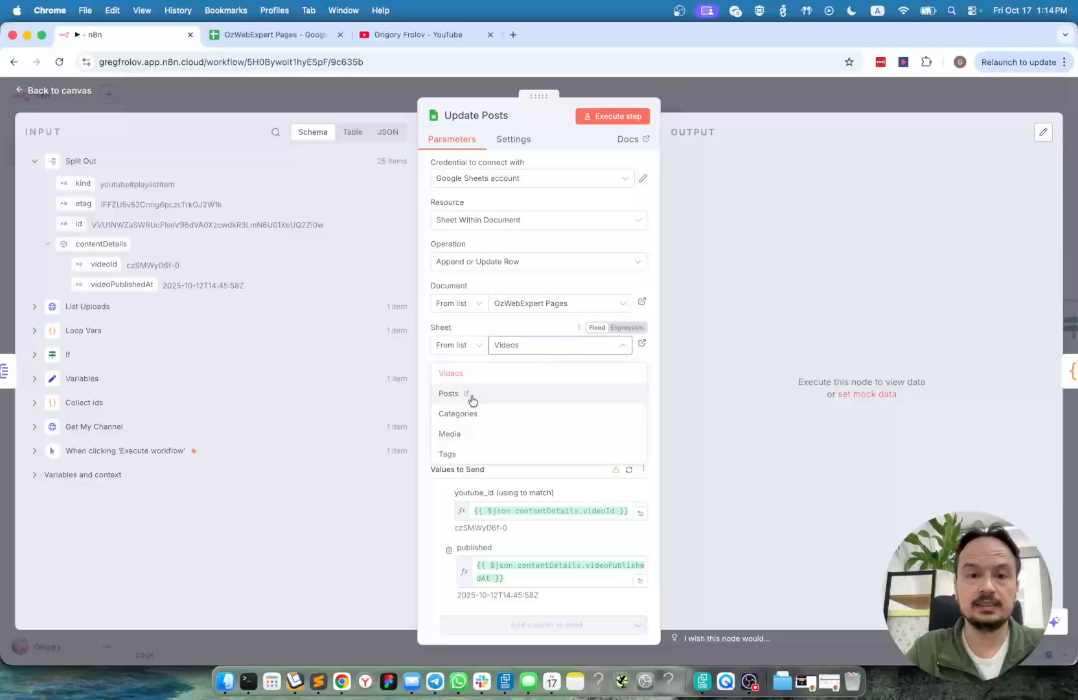
{"action": "left_click", "coordinate": [512, 328]}
- Check the Update Posts column to match on, youtube_id, against the ID column in the Videos sheet
{"action": "scroll", "coordinate": [513, 392], "scroll_direction": "down", "scroll_amount": 3}
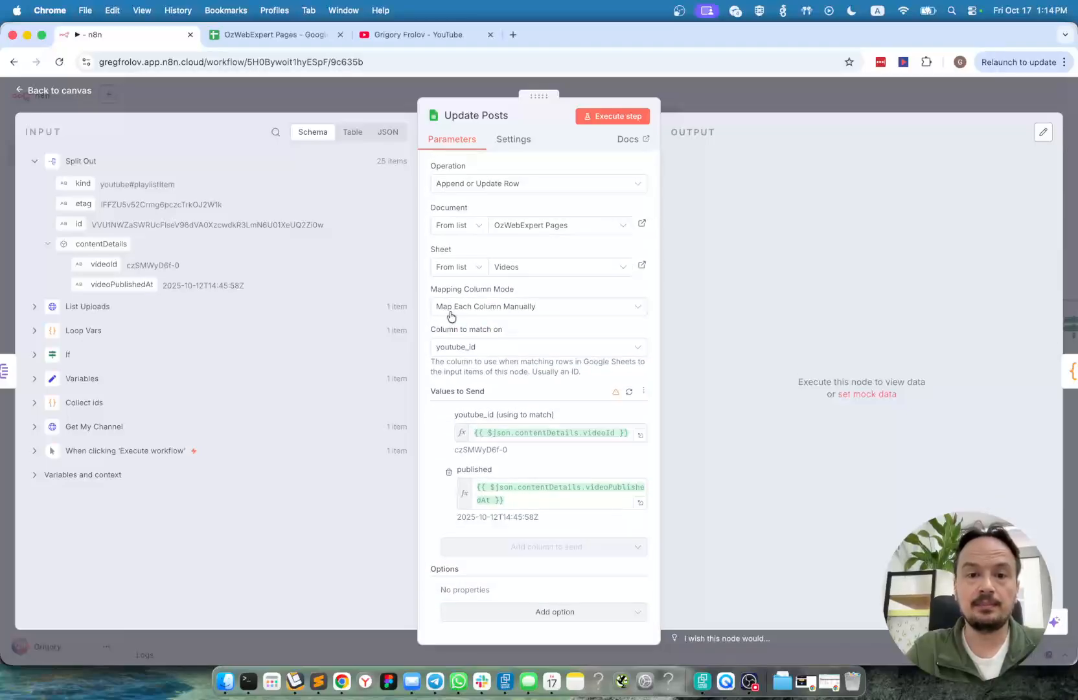
{"action": "left_click", "coordinate": [489, 350]}
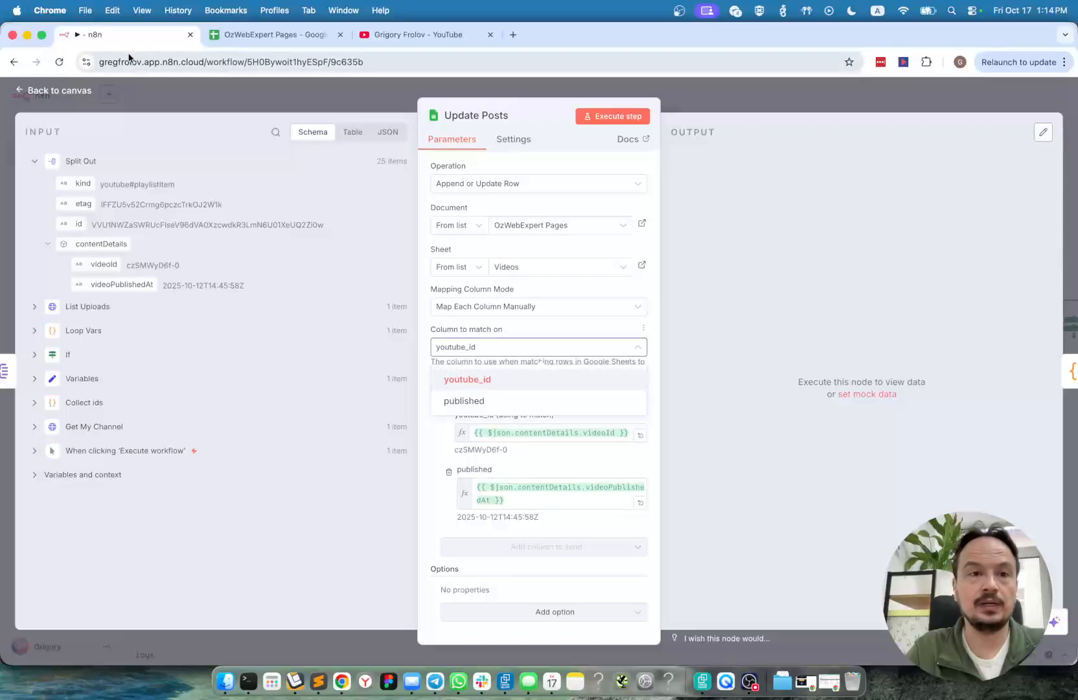
{"action": "left_click", "coordinate": [272, 34]}
{"action": "key", "text": "Down"}
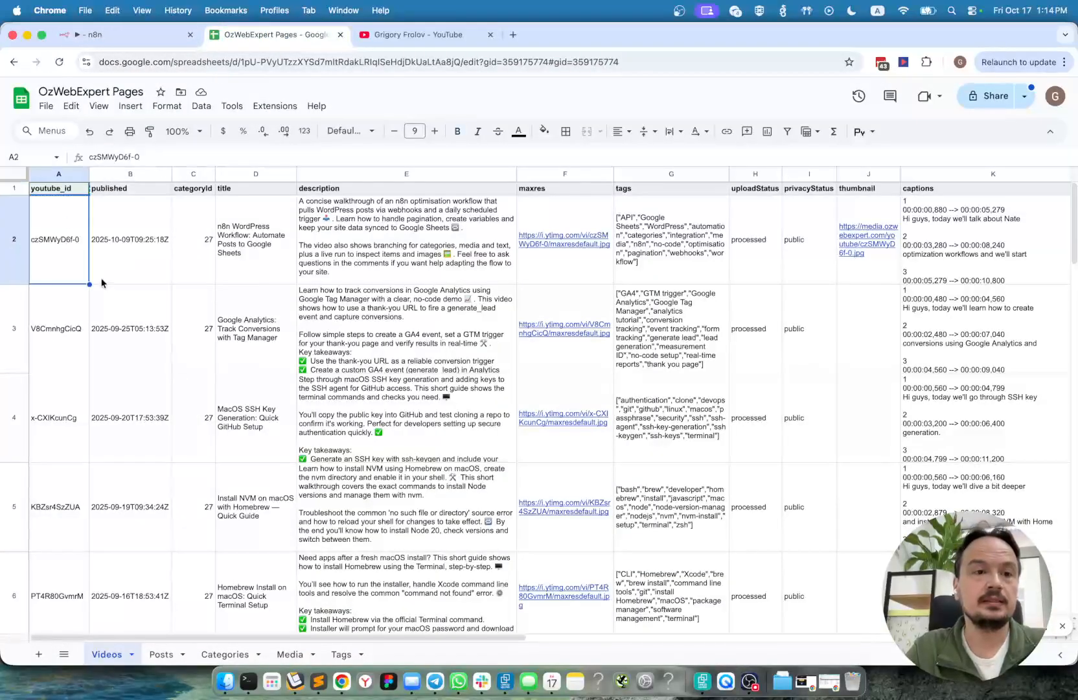
{"action": "left_click", "coordinate": [142, 37]}
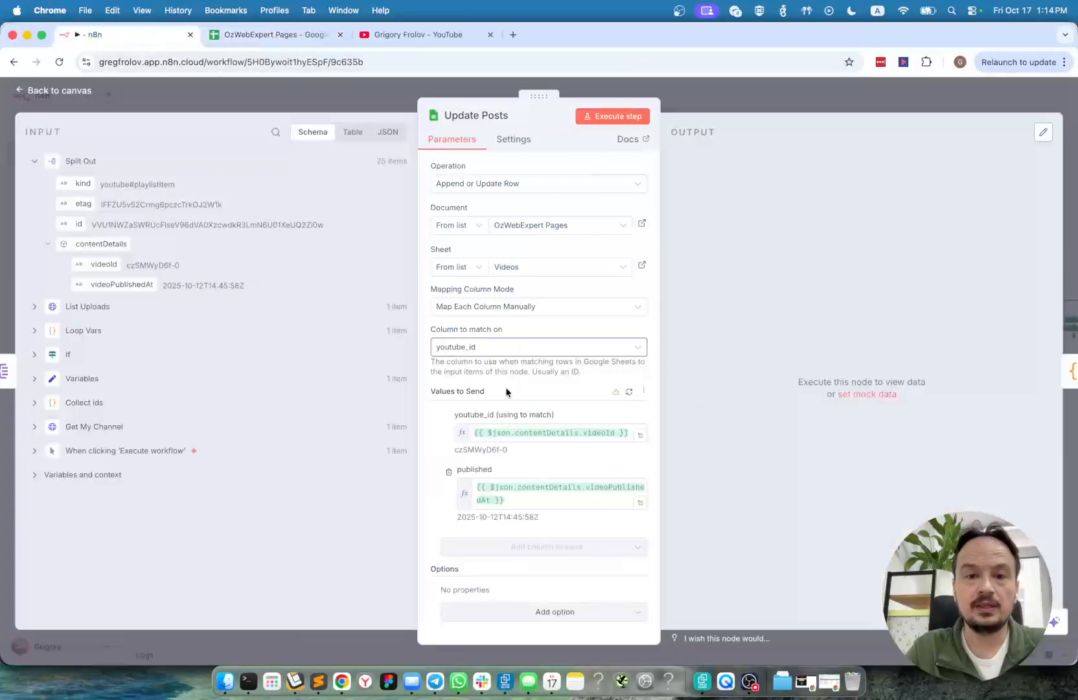
- Inspect the expression mapped to youtube_id in the Update Posts node's values to send
{"action": "left_click", "coordinate": [515, 432]}
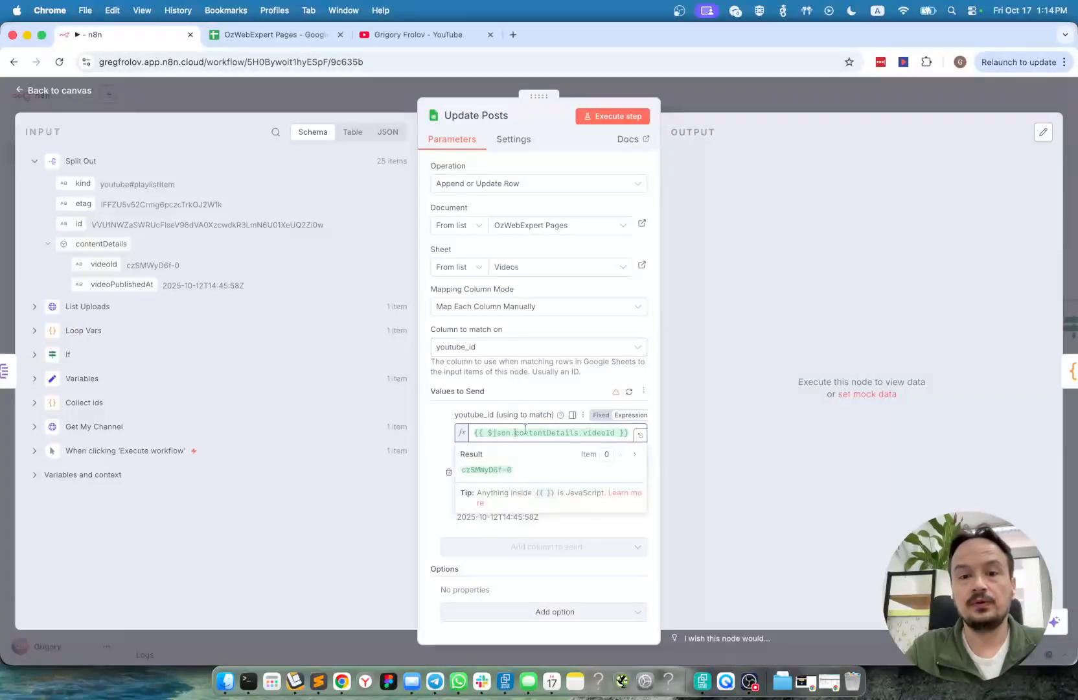
{"action": "left_click", "coordinate": [514, 398]}
{"action": "left_click", "coordinate": [529, 432]}
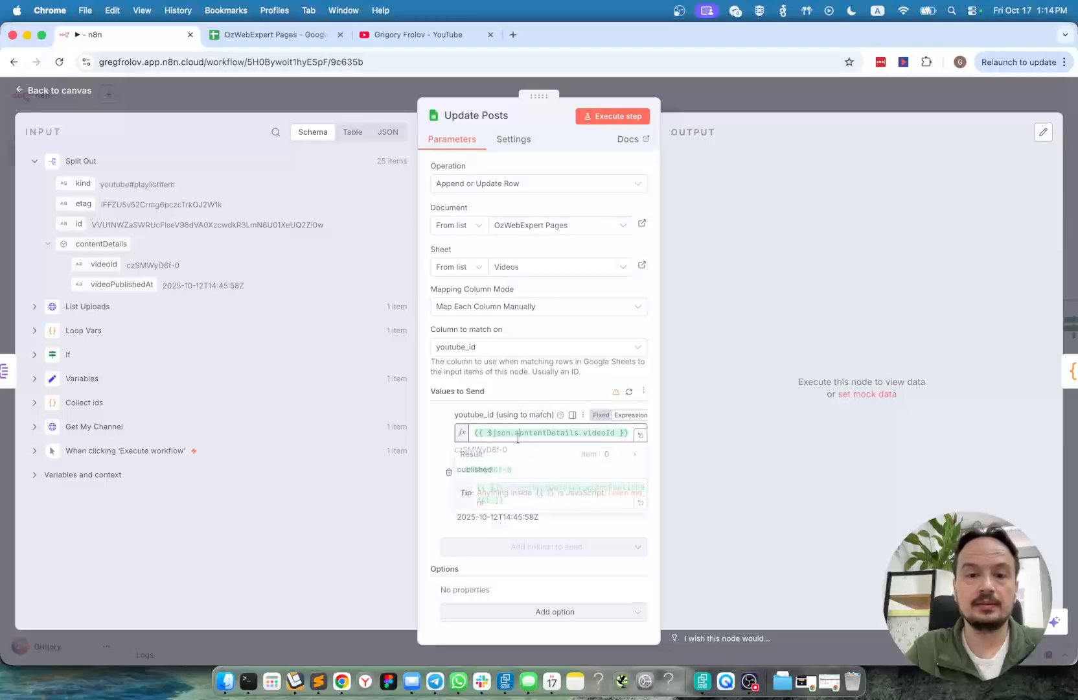
{"action": "left_click", "coordinate": [501, 403]}
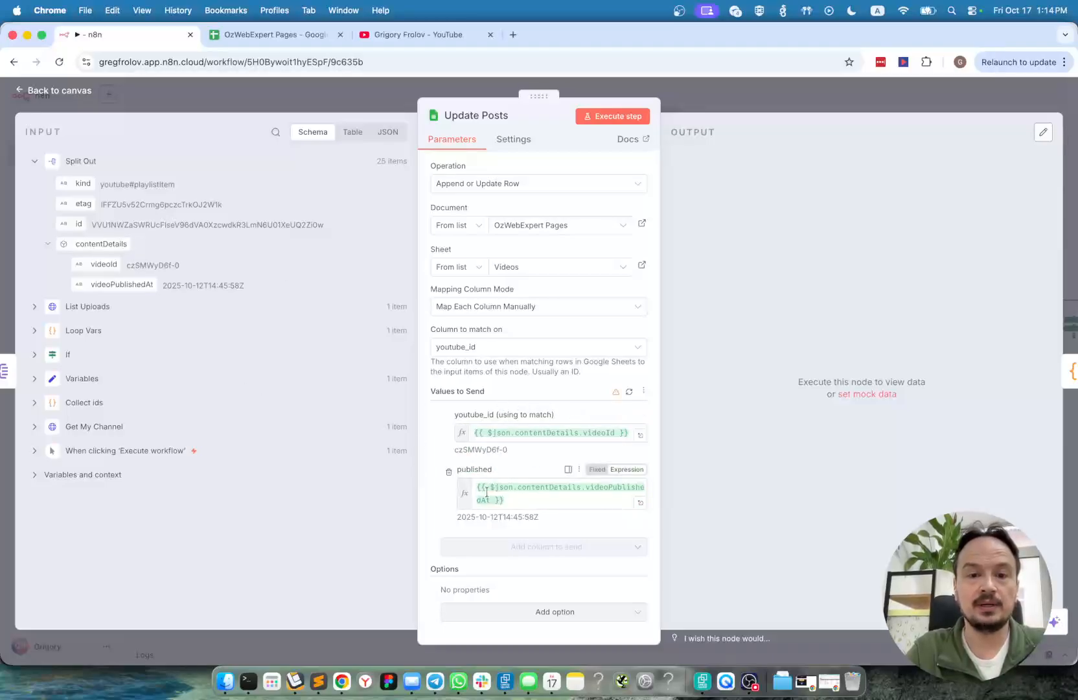
- Execute the Update Posts node and look through the youtube_id and published values in its output
{"action": "left_click", "coordinate": [628, 116]}
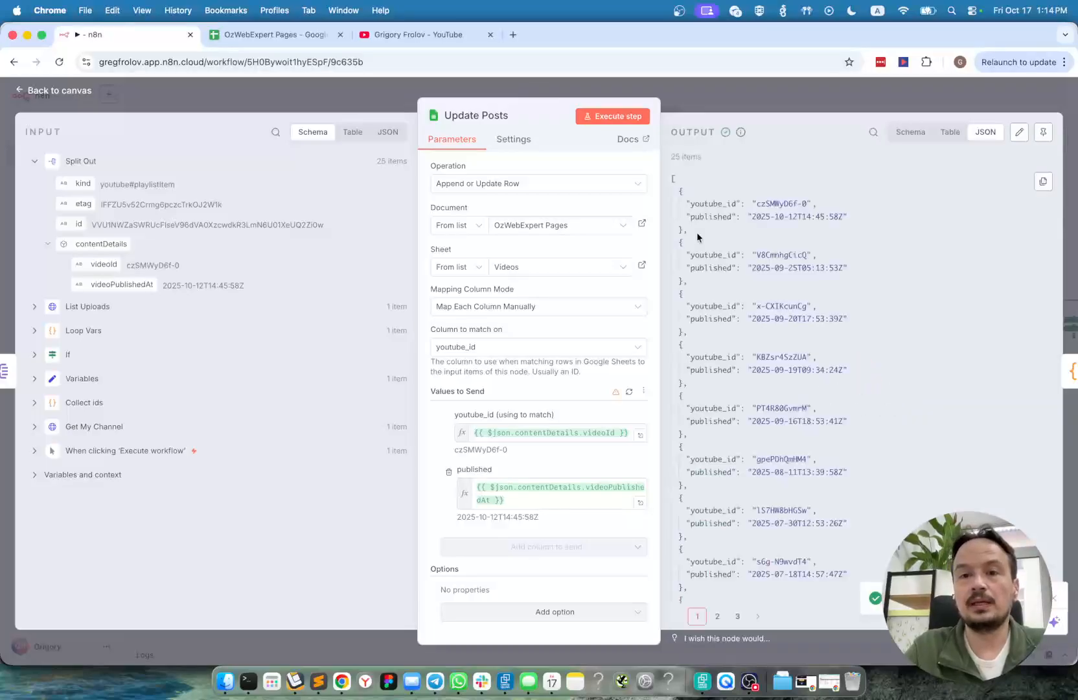
{"action": "scroll", "coordinate": [725, 329], "scroll_direction": "down", "scroll_amount": 5}
{"action": "scroll", "coordinate": [767, 245], "scroll_direction": "up", "scroll_amount": 5}
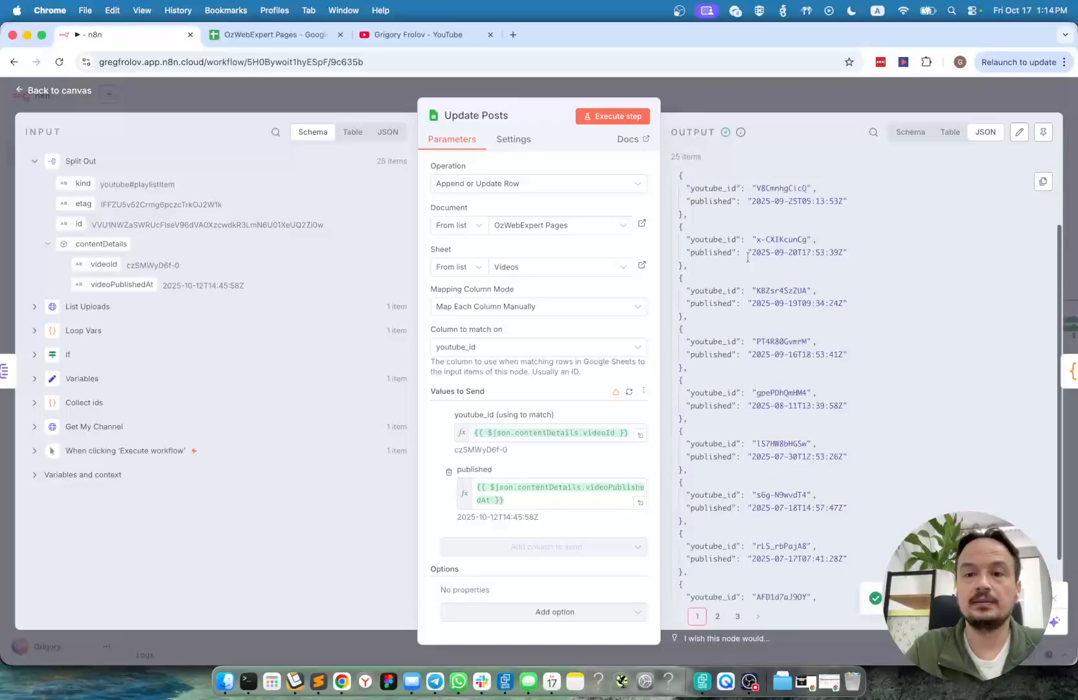
{"action": "mouse_move", "coordinate": [755, 218]}
{"action": "left_mouse_down"}
{"action": "mouse_move", "coordinate": [843, 217]}
{"action": "mouse_move", "coordinate": [752, 203]}
{"action": "left_mouse_up"}
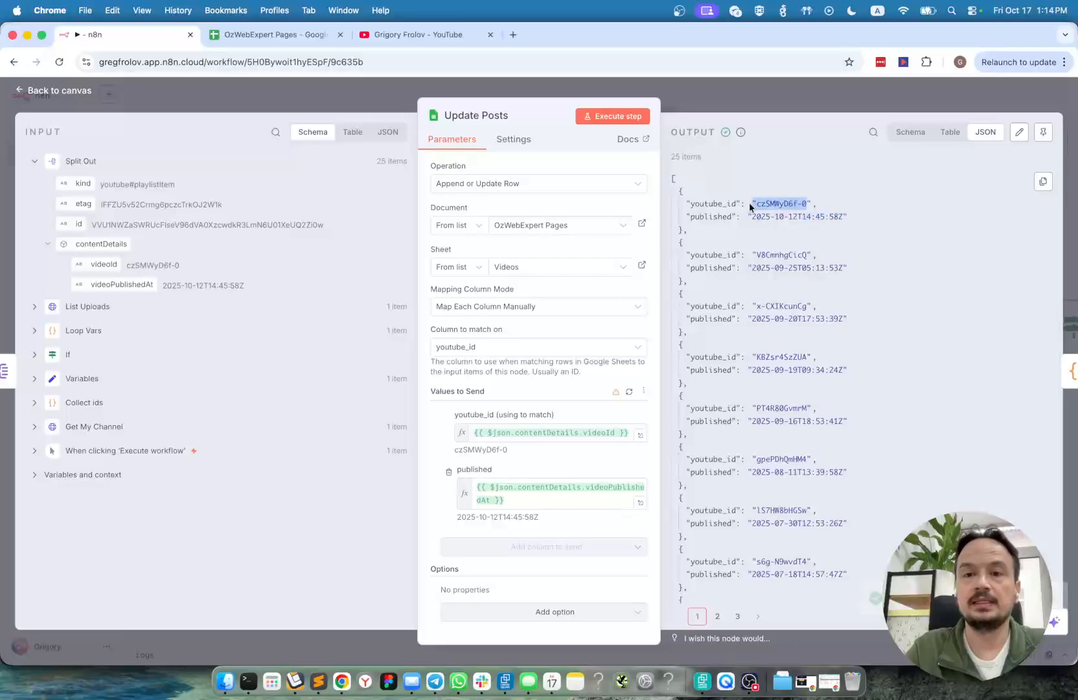
- Look through the Videos sheet down to its last row to check the updated video records
{"action": "left_click", "coordinate": [283, 36]}
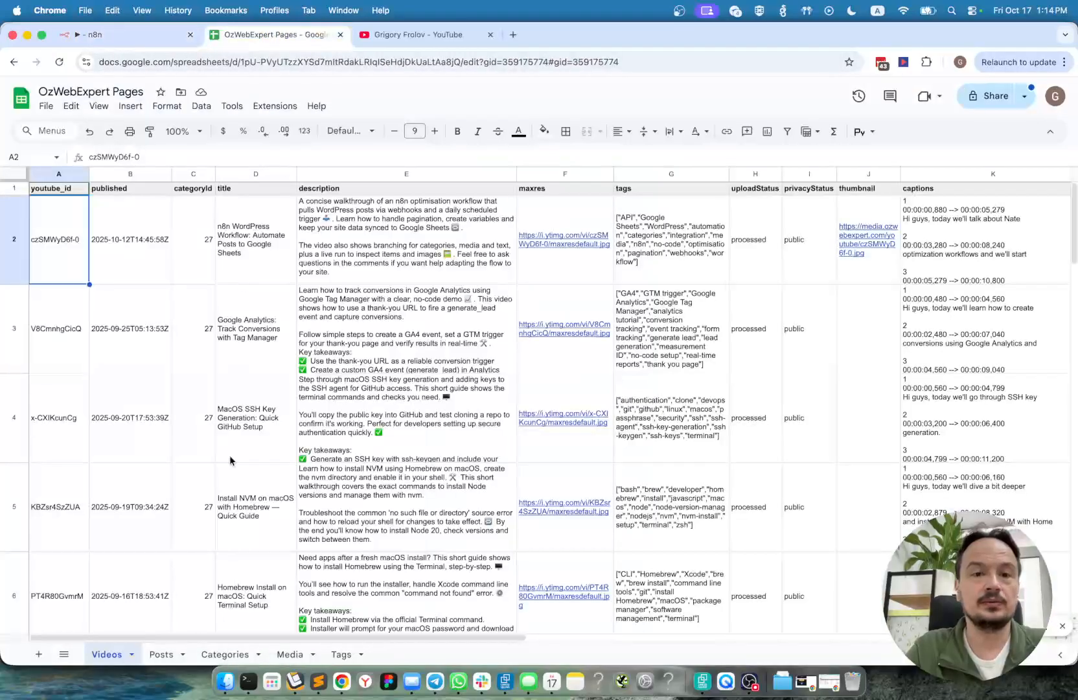
{"action": "scroll", "coordinate": [231, 460], "scroll_direction": "down", "scroll_amount": 20}
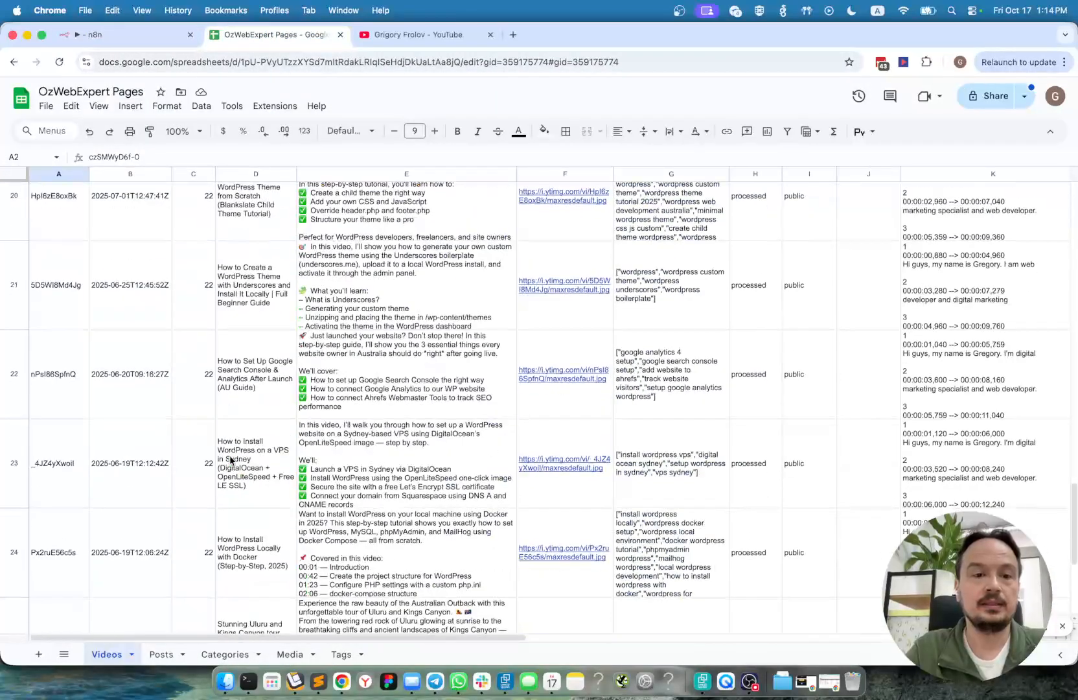
{"action": "scroll", "coordinate": [231, 460], "scroll_direction": "down", "scroll_amount": 3}
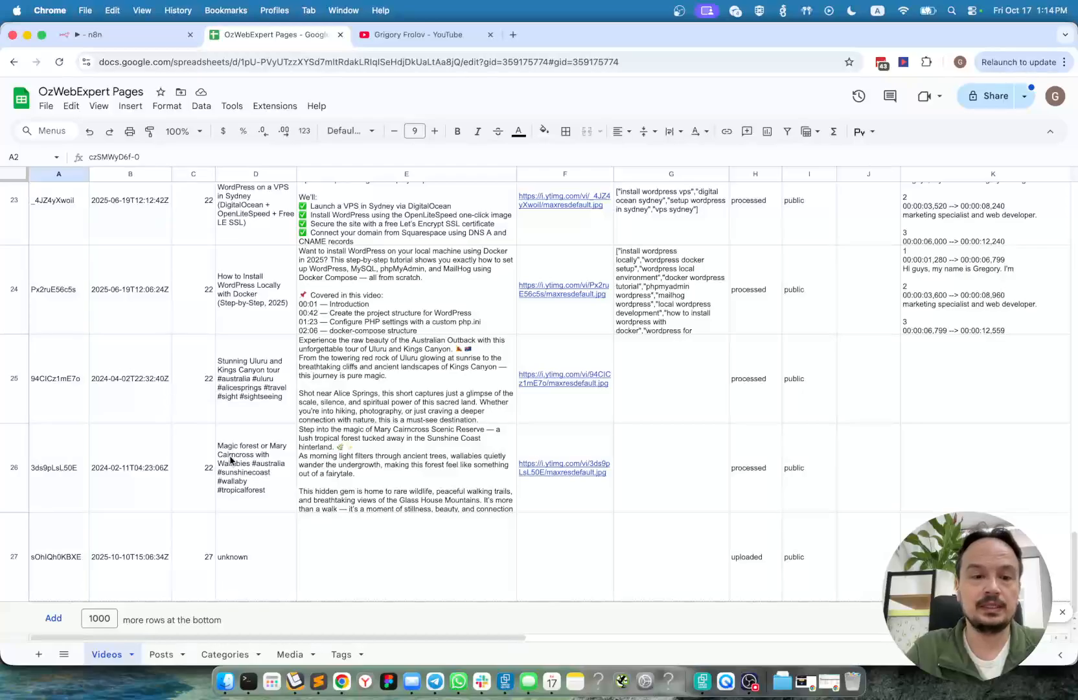
{"action": "scroll", "coordinate": [230, 460], "scroll_direction": "up", "scroll_amount": 20}
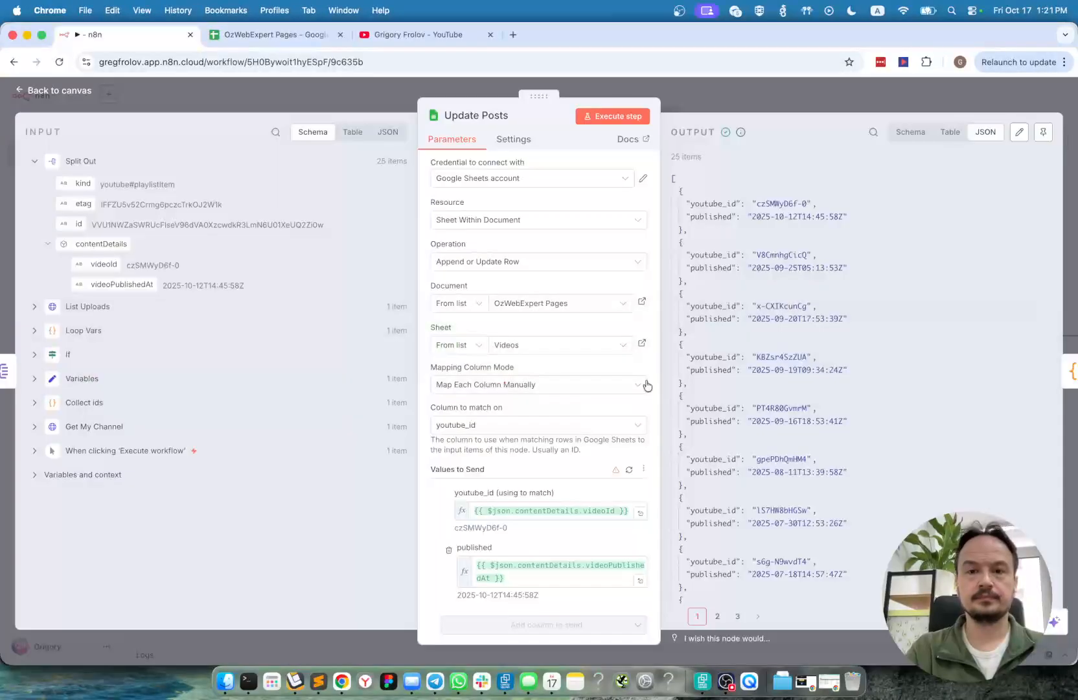
- Execute the Collect ids code node, examine the ids string in its output and return to the canvas
{"action": "left_click", "coordinate": [747, 91]}
{"action": "double_click", "coordinate": [523, 306]}
{"action": "left_click", "coordinate": [741, 120]}
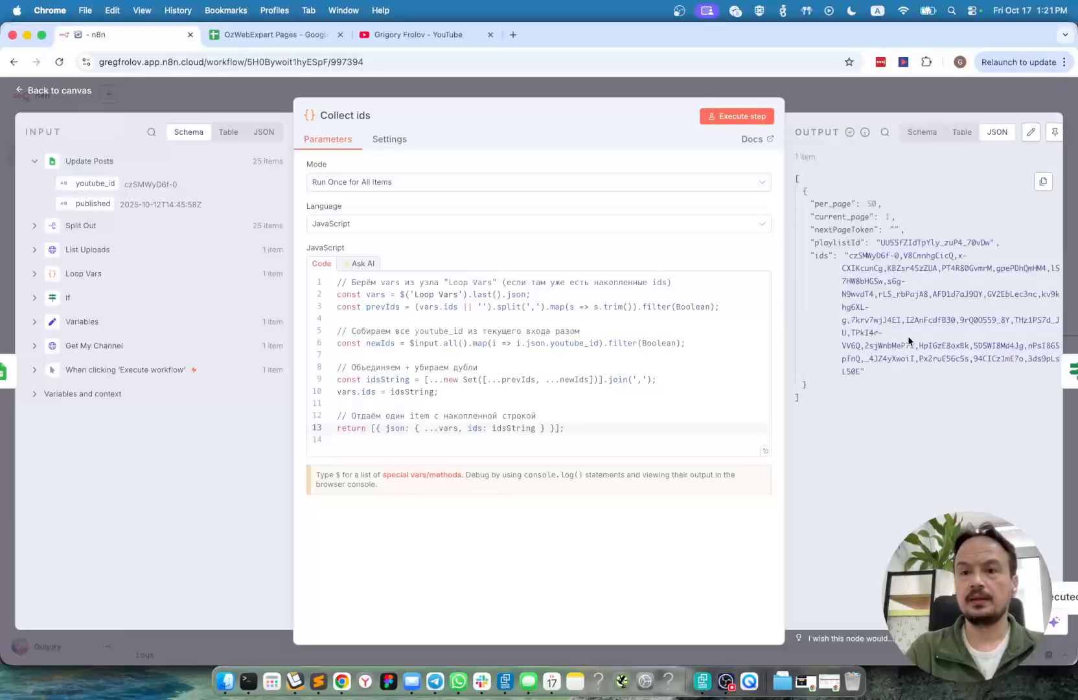
{"action": "left_click_drag", "start_coordinate": [879, 268], "coordinate": [893, 362]}
{"action": "left_click", "coordinate": [857, 97]}
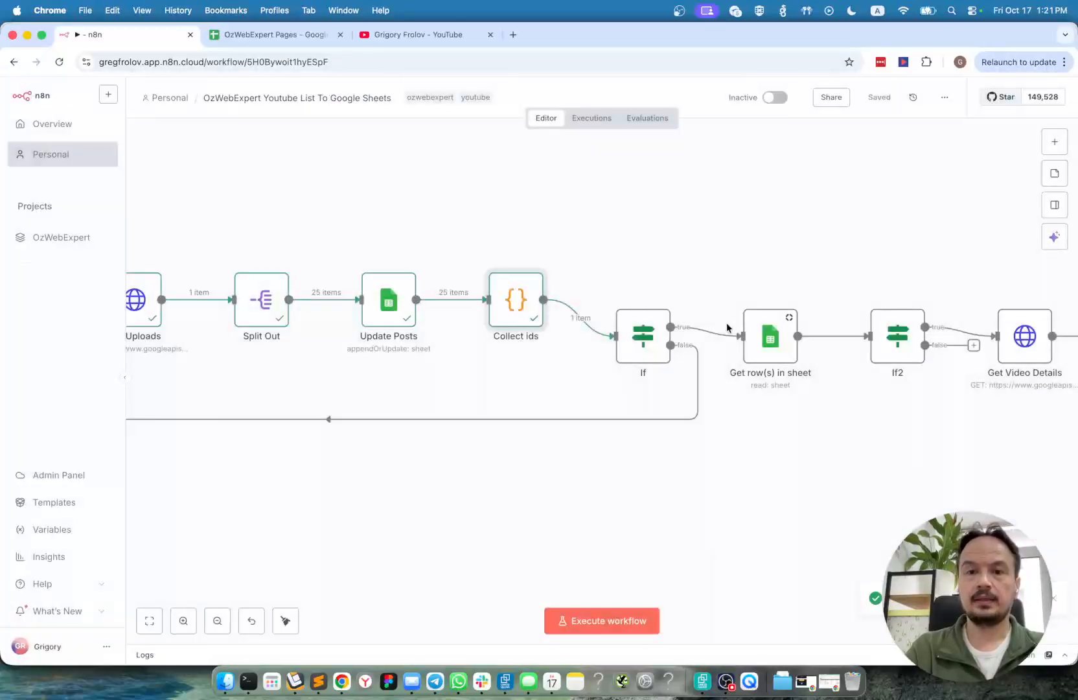
- Execute the If node and inspect its page-count condition and the per_page value in the True Branch output
{"action": "double_click", "coordinate": [642, 342]}
{"action": "left_click", "coordinate": [739, 116]}
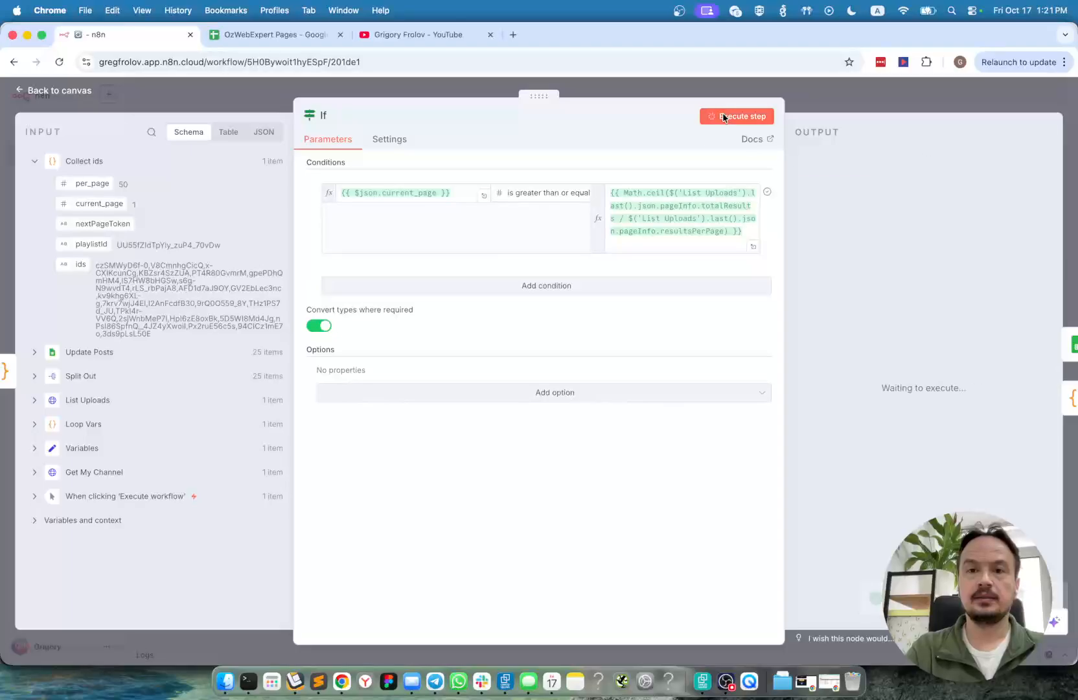
{"action": "left_click", "coordinate": [667, 211]}
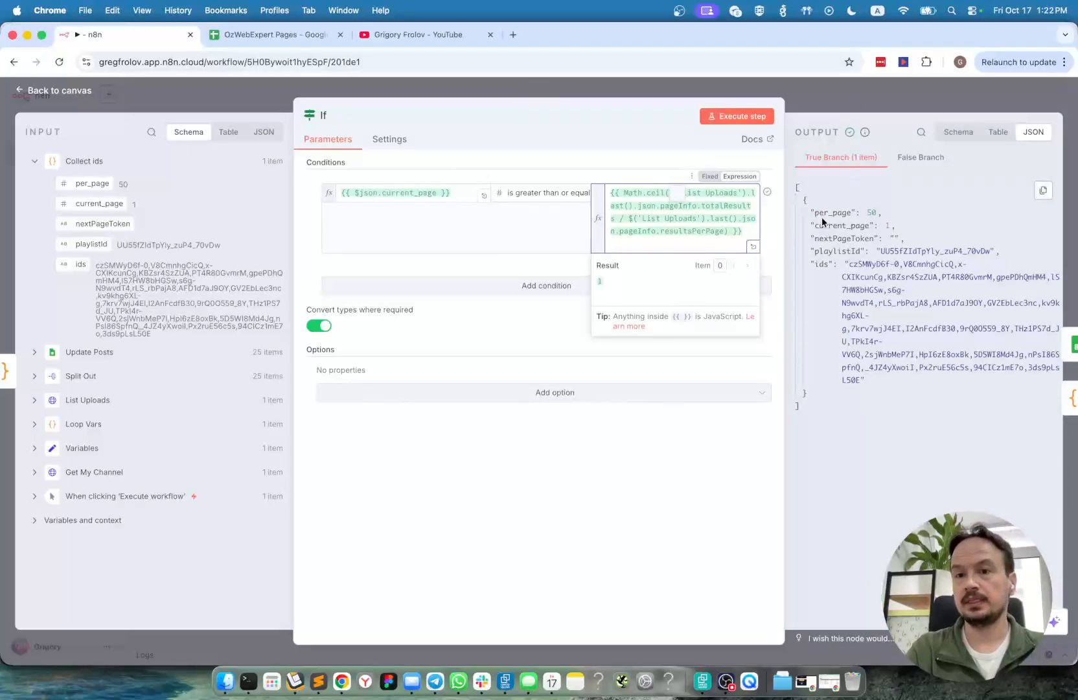
{"action": "left_click_drag", "start_coordinate": [868, 212], "coordinate": [869, 212]}
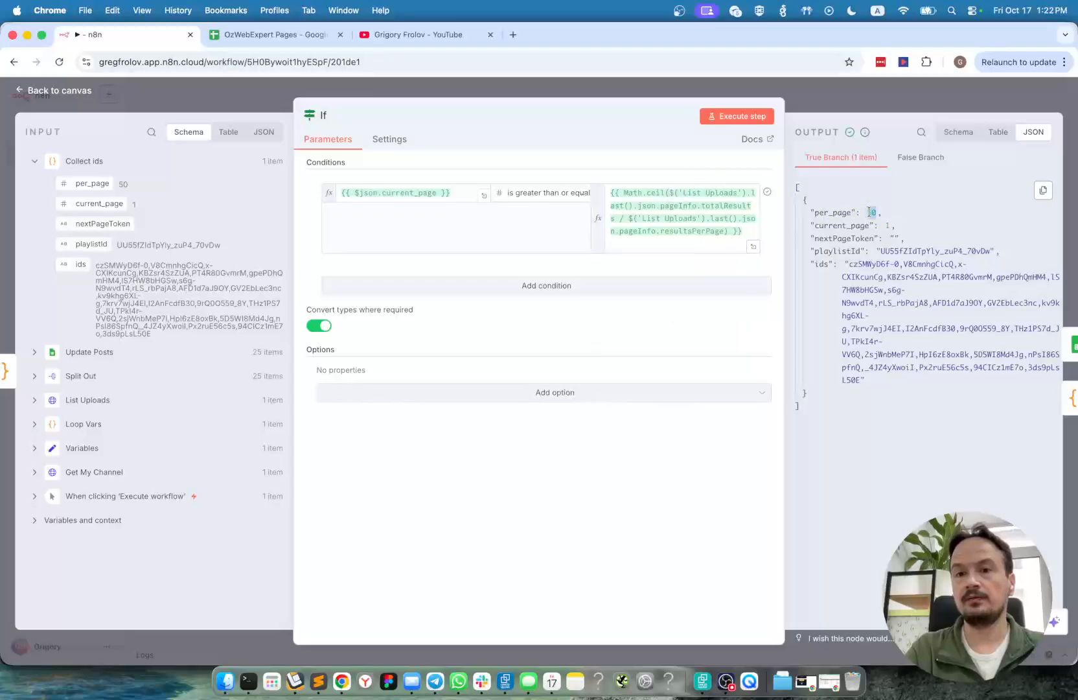
- Check the video count on the YouTube channel page, then return to the workflow canvas
{"action": "left_click", "coordinate": [418, 35]}
{"action": "scroll", "coordinate": [441, 333], "scroll_direction": "down", "scroll_amount": 15}
{"action": "scroll", "coordinate": [443, 331], "scroll_direction": "up", "scroll_amount": 15}
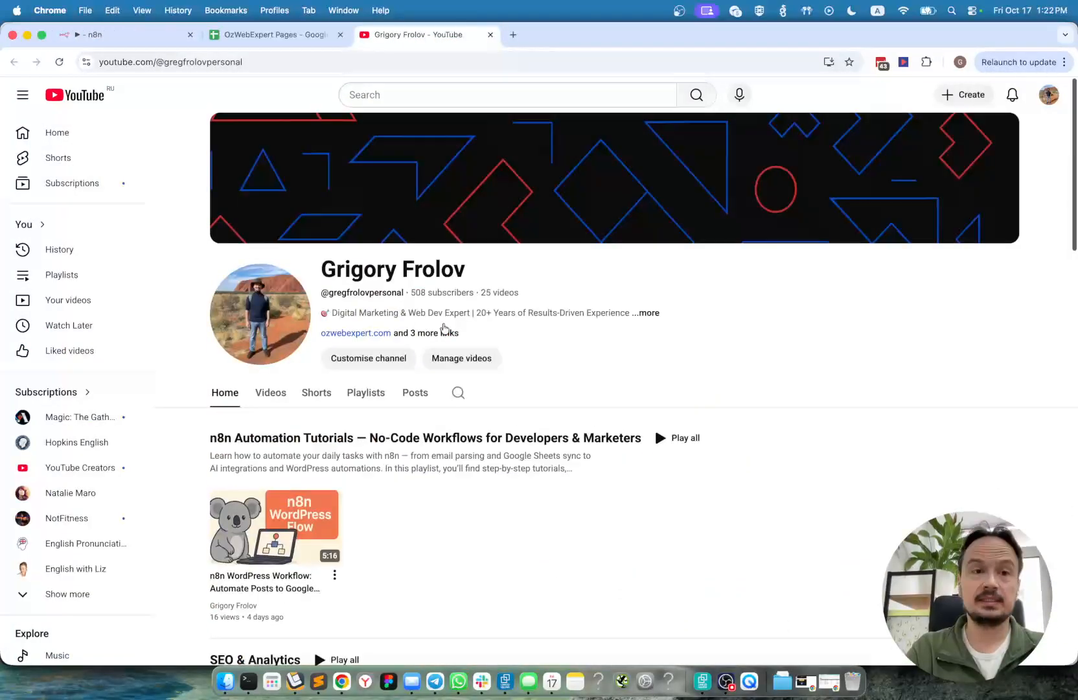
{"action": "left_click", "coordinate": [94, 38]}
{"action": "key", "text": "Escape"}
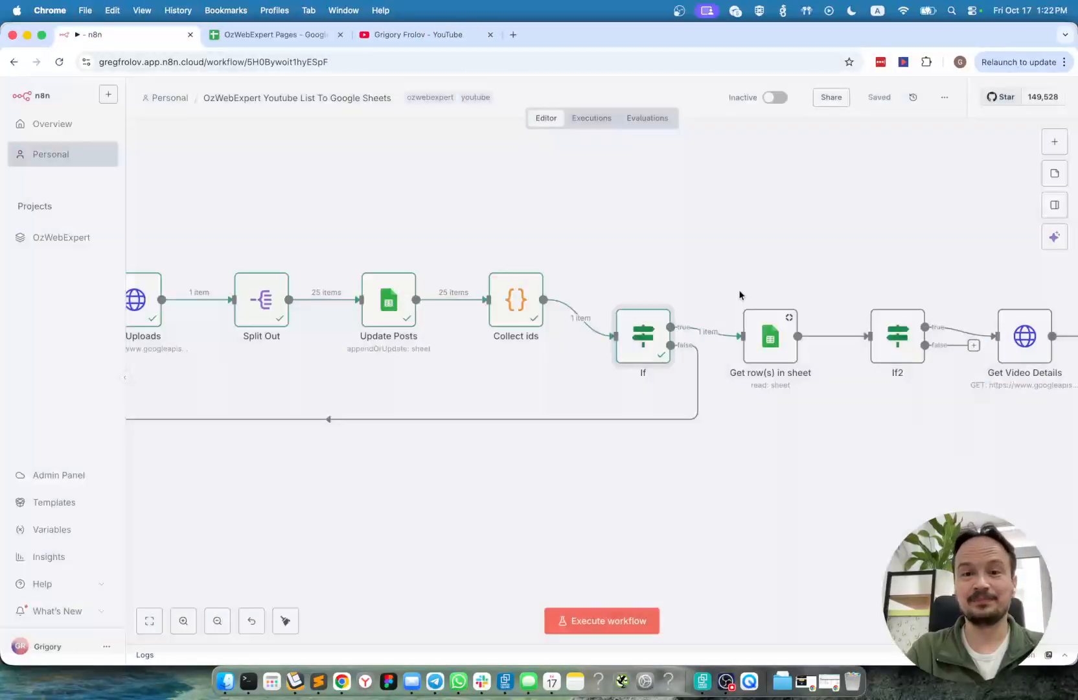
- Execute the Get row(s) in sheet node, which filters the Videos sheet on empty columns
{"action": "scroll", "coordinate": [673, 350], "scroll_direction": "right", "scroll_amount": 3}
{"action": "left_click", "coordinate": [705, 344]}
{"action": "double_click", "coordinate": [705, 343]}
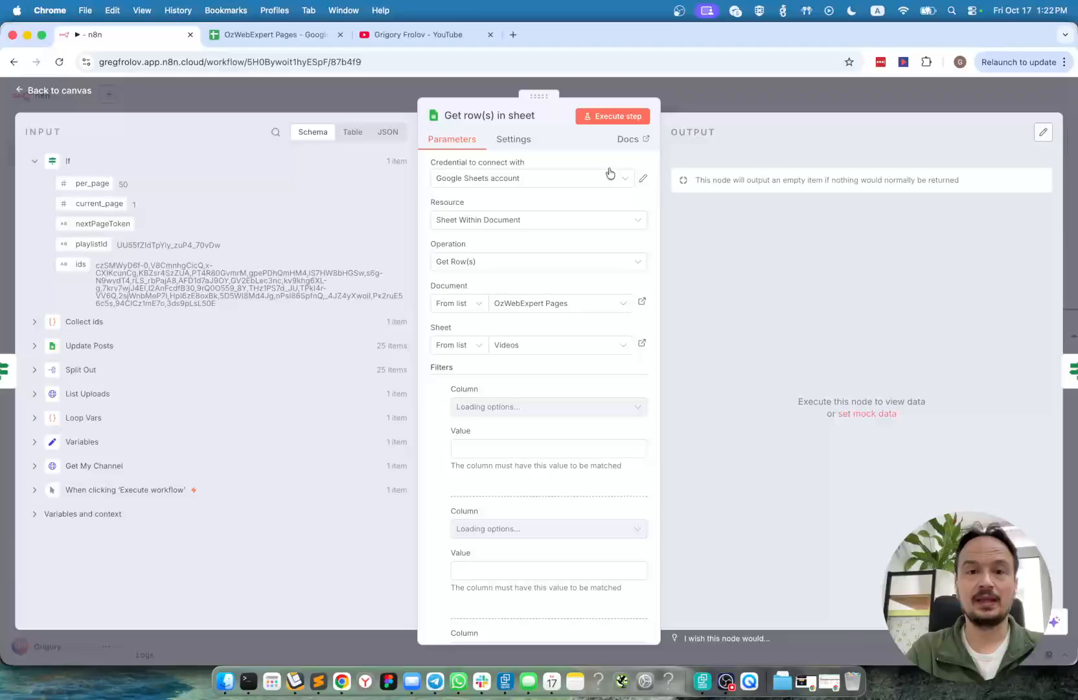
{"action": "left_click", "coordinate": [613, 118]}
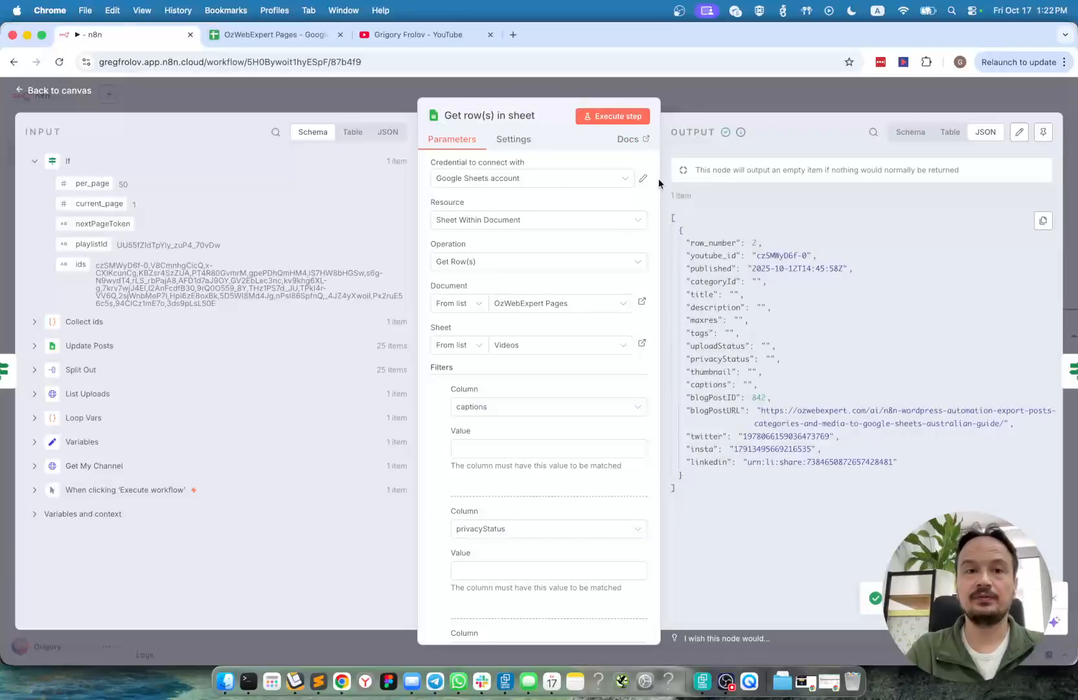
- Paste the copied video details into row 2 of the Videos sheet, from categoryId through captions, and look across the row
{"action": "left_click", "coordinate": [269, 35]}
{"action": "left_click", "coordinate": [196, 222]}
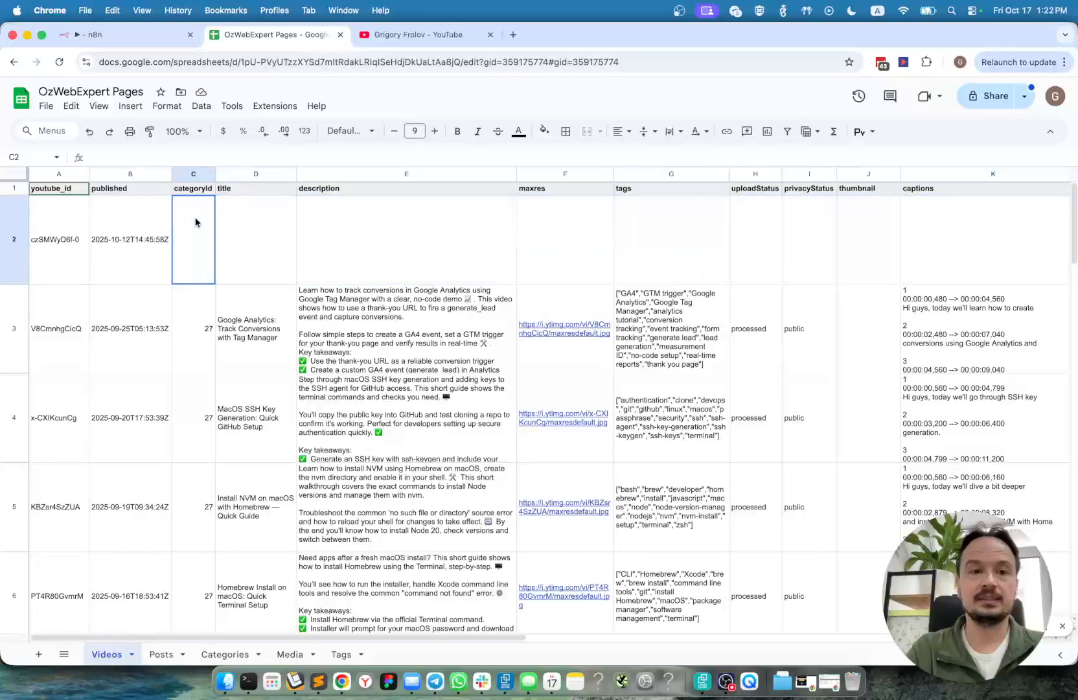
{"action": "key", "text": "super+v"}
{"action": "scroll", "coordinate": [305, 268], "scroll_direction": "right", "scroll_amount": 5}
{"action": "scroll", "coordinate": [317, 271], "scroll_direction": "left", "scroll_amount": 5}
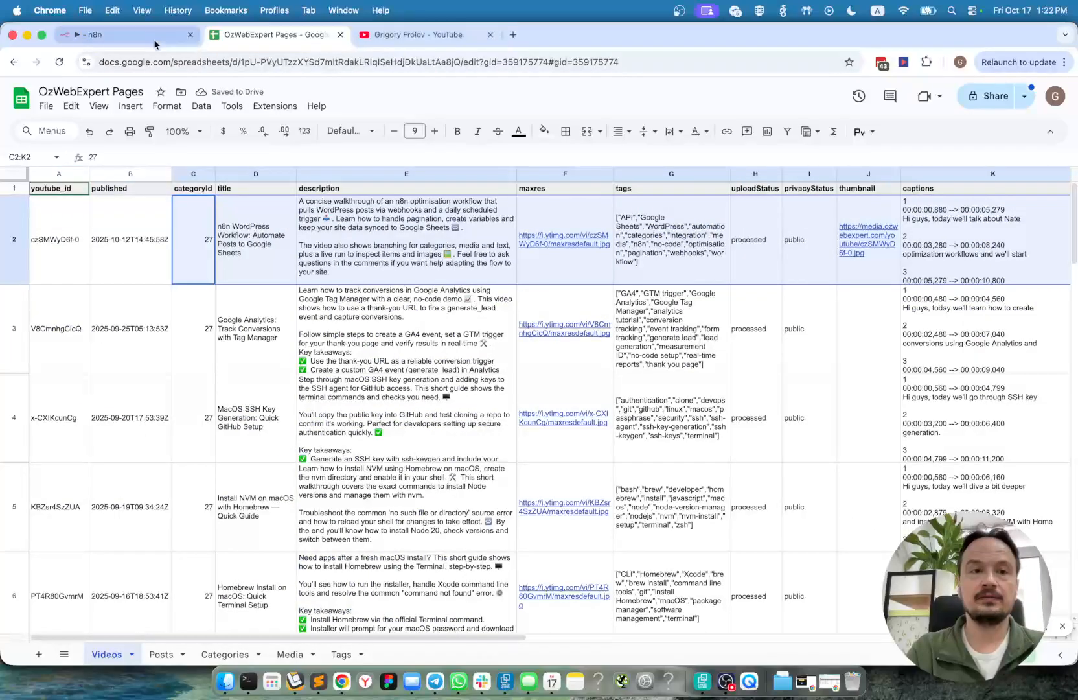
- Execute the Get row(s) in sheet node again while row 2 of the Videos sheet is filled in
{"action": "left_click", "coordinate": [154, 41]}
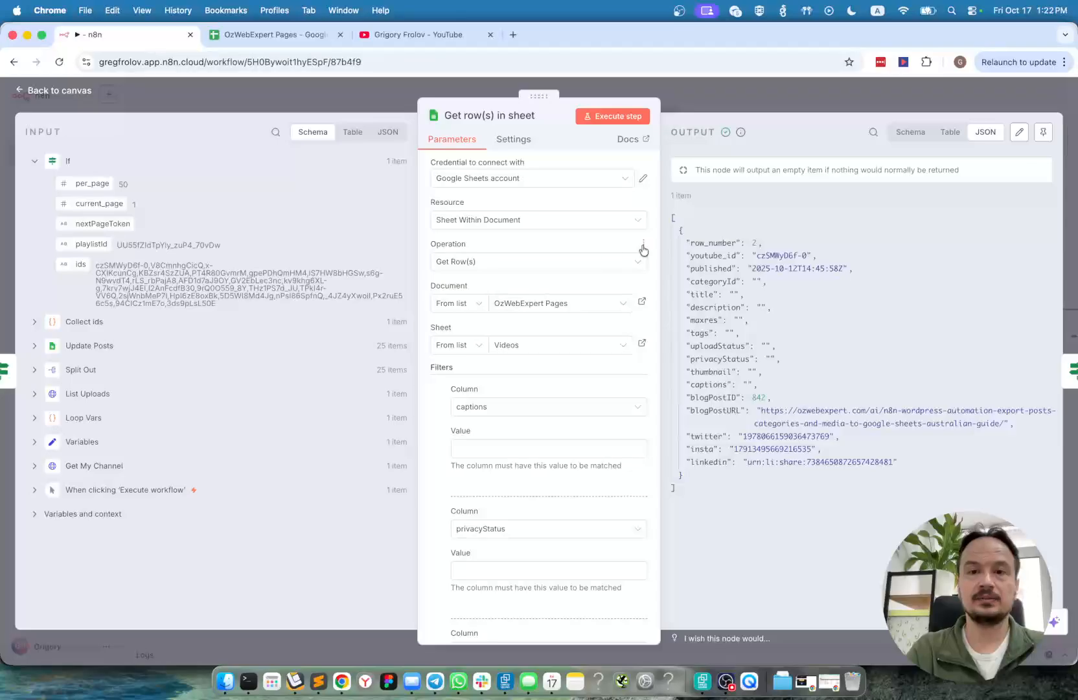
{"action": "left_click", "coordinate": [619, 116]}
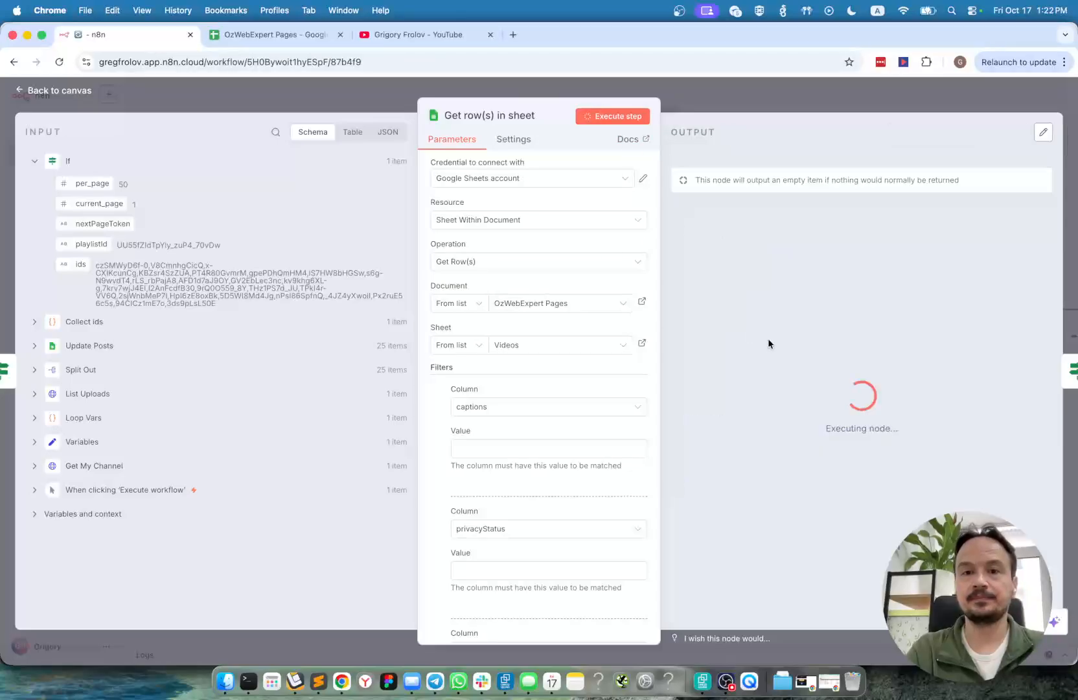
- Clear C2:K2 in the Videos sheet and re-execute the Get row(s) in sheet node
{"action": "left_click", "coordinate": [243, 34]}
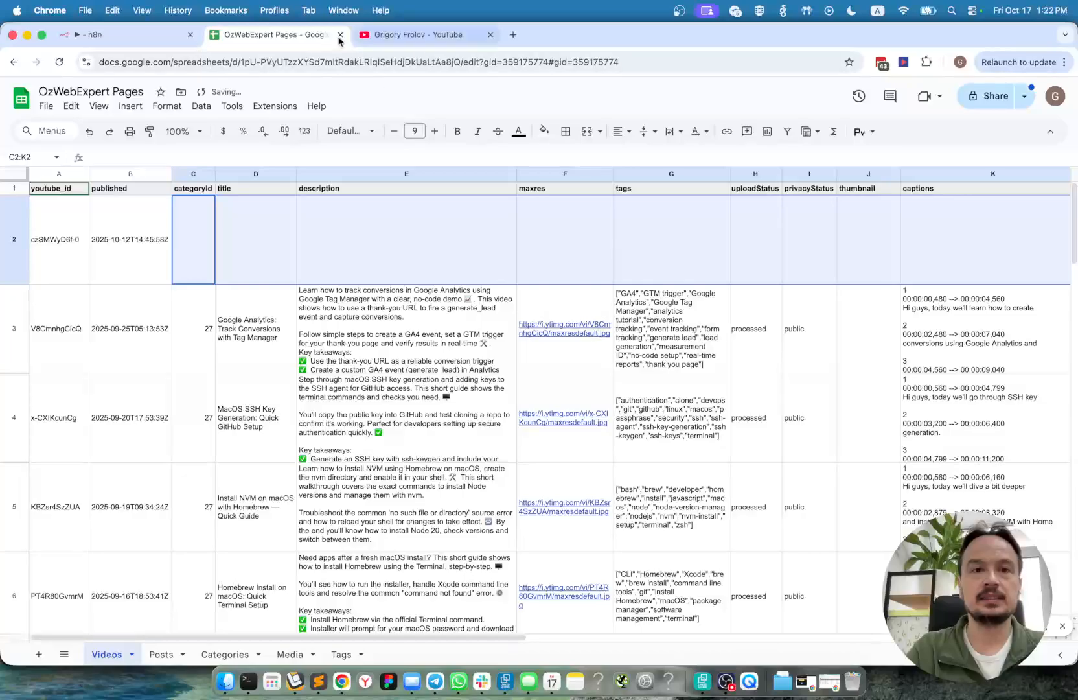
{"action": "left_click", "coordinate": [158, 41]}
{"action": "left_click", "coordinate": [617, 118]}
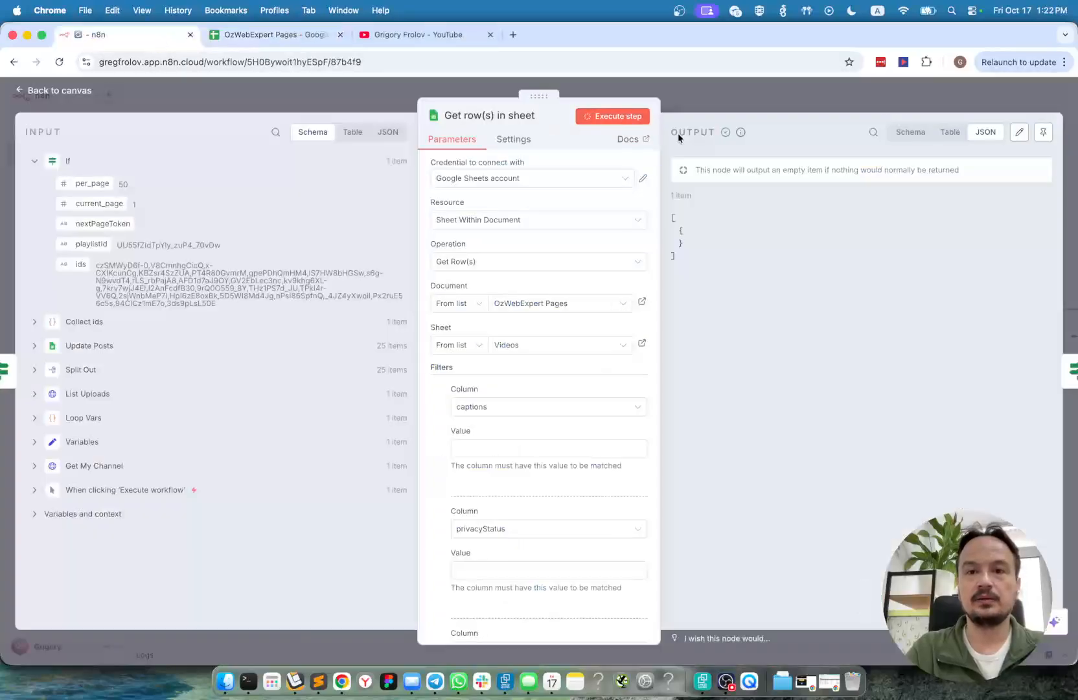
{"action": "left_click", "coordinate": [760, 107]}
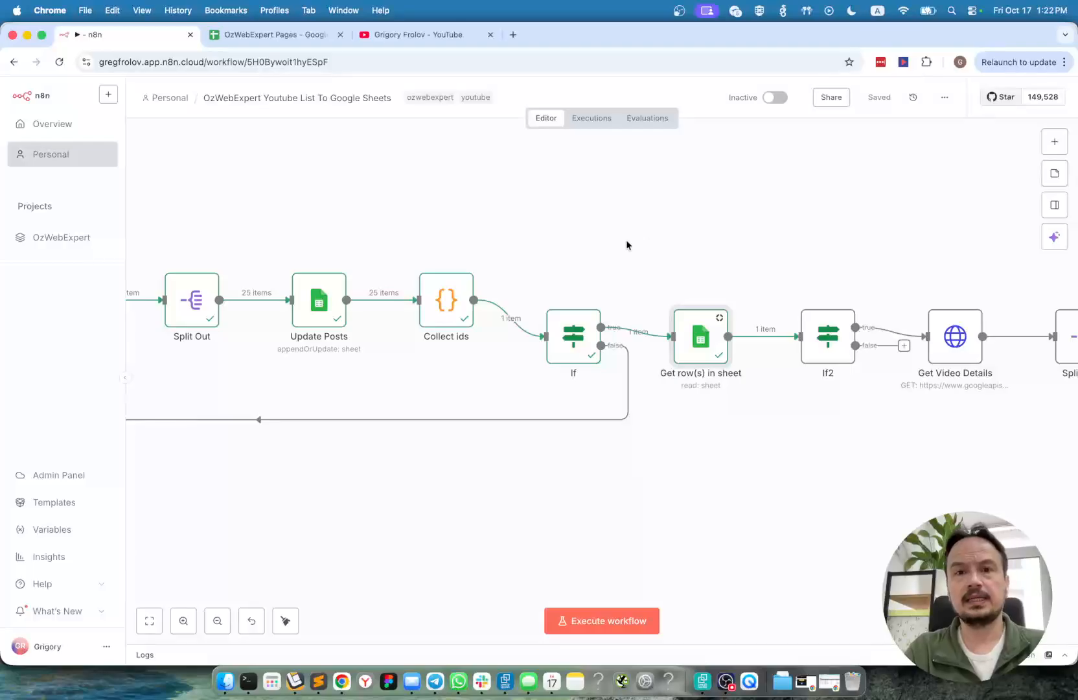
- Execute the If2 node, which checks that the incoming JSON is not empty, and close it
{"action": "scroll", "coordinate": [627, 245], "scroll_direction": "right", "scroll_amount": 5}
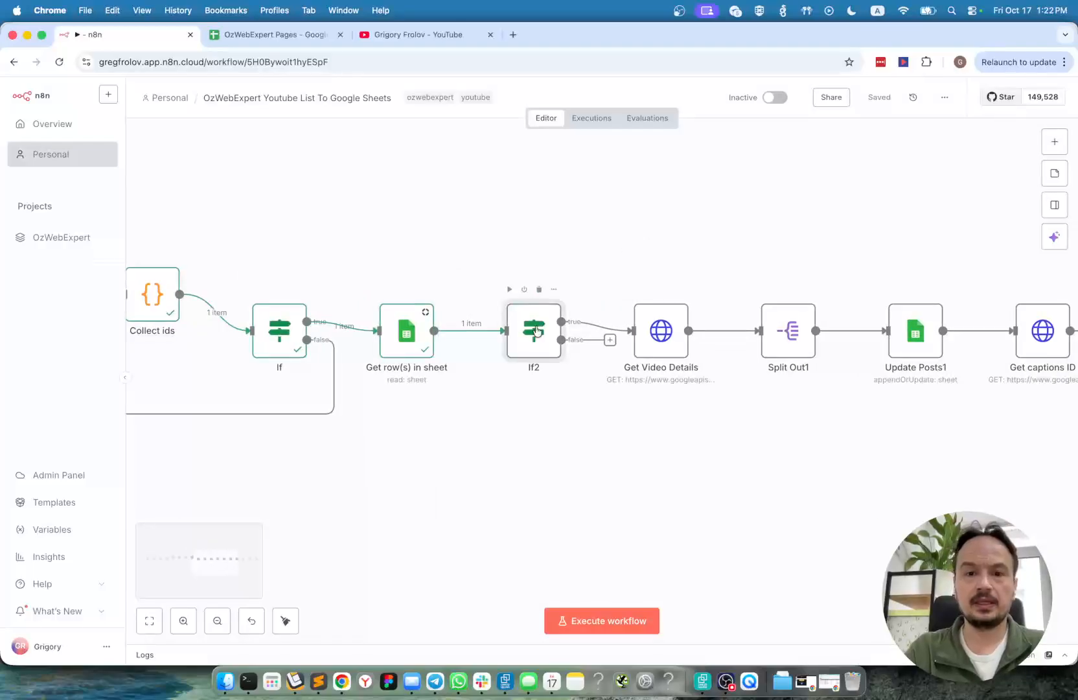
{"action": "double_click", "coordinate": [536, 331]}
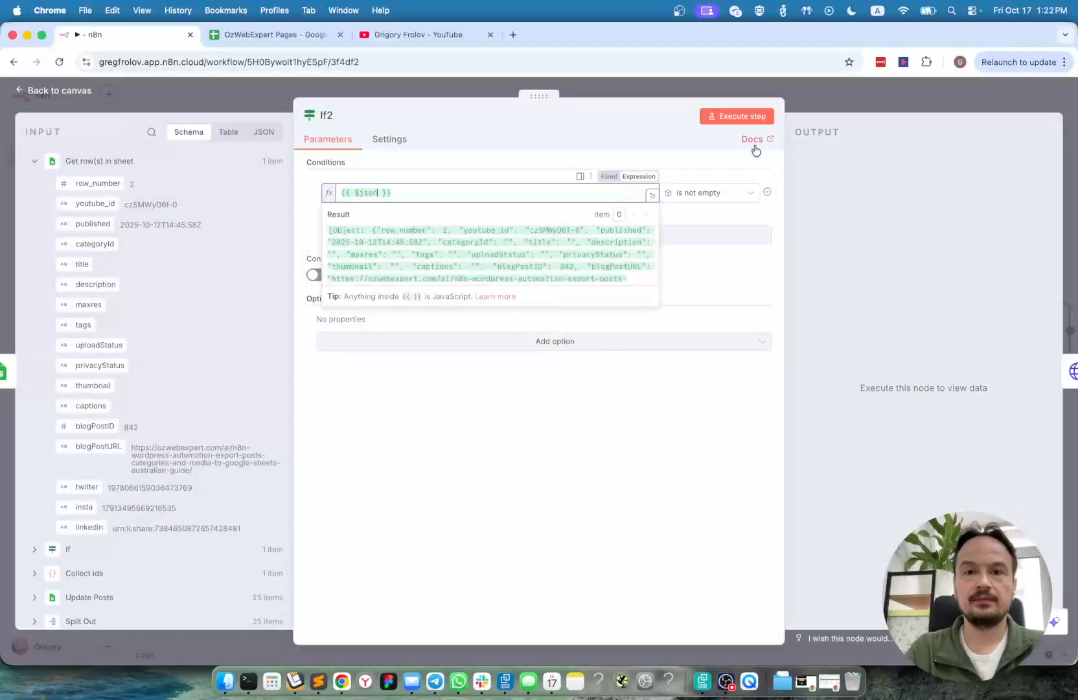
{"action": "left_click", "coordinate": [739, 116]}
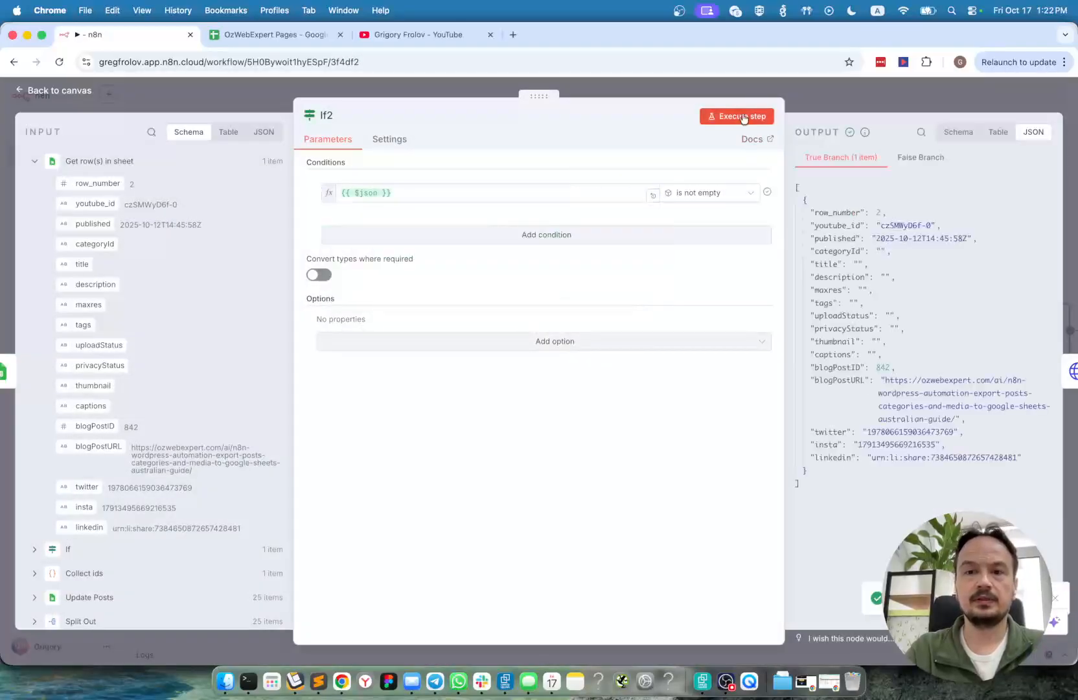
{"action": "left_click", "coordinate": [847, 96]}
- Browse the video sections and Shorts on the YouTube channel page, then return to the workflow canvas
{"action": "scroll", "coordinate": [748, 356], "scroll_direction": "right", "scroll_amount": 5}
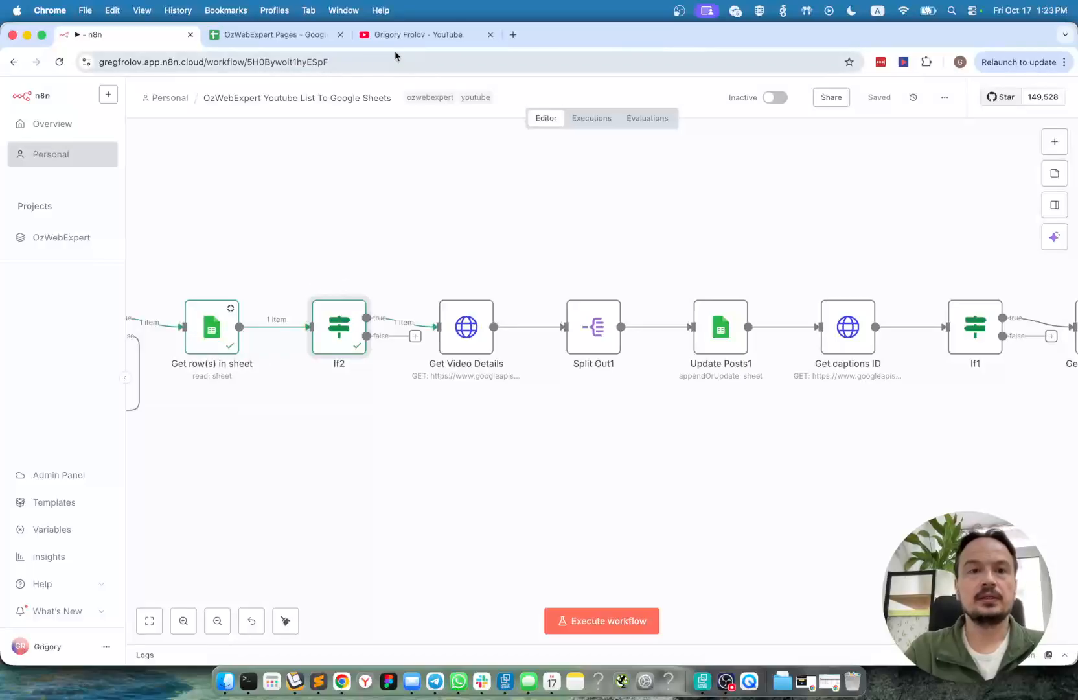
{"action": "left_click", "coordinate": [409, 35]}
{"action": "scroll", "coordinate": [448, 379], "scroll_direction": "down", "scroll_amount": 15}
{"action": "scroll", "coordinate": [450, 381], "scroll_direction": "up", "scroll_amount": 1}
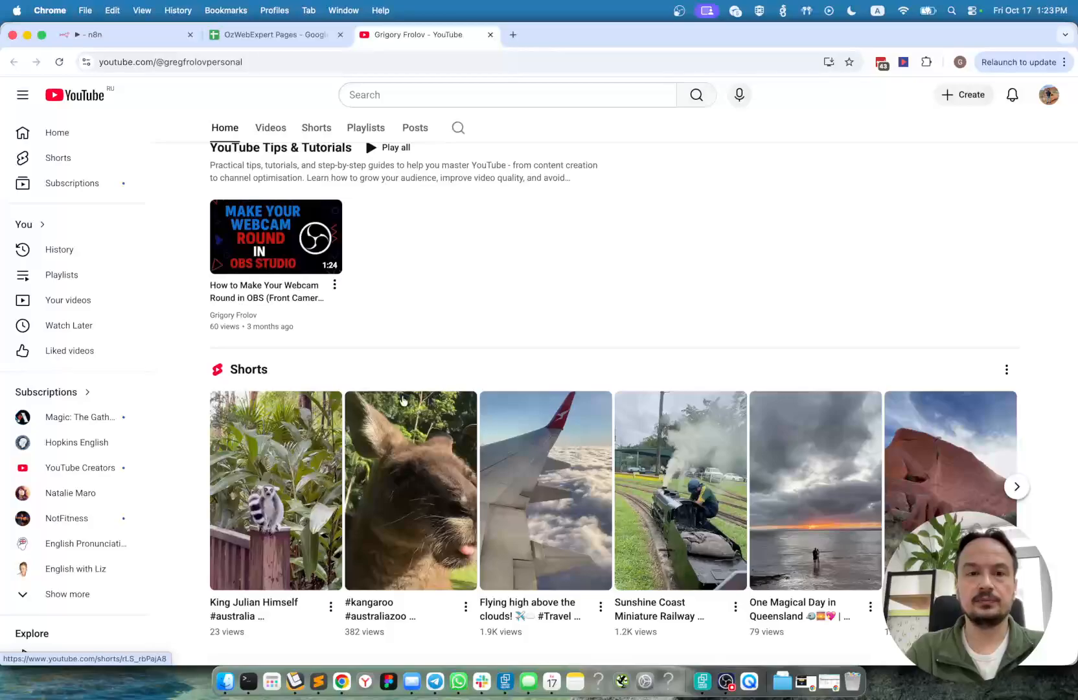
{"action": "scroll", "coordinate": [385, 170], "scroll_direction": "up", "scroll_amount": 14}
{"action": "left_click", "coordinate": [129, 35]}
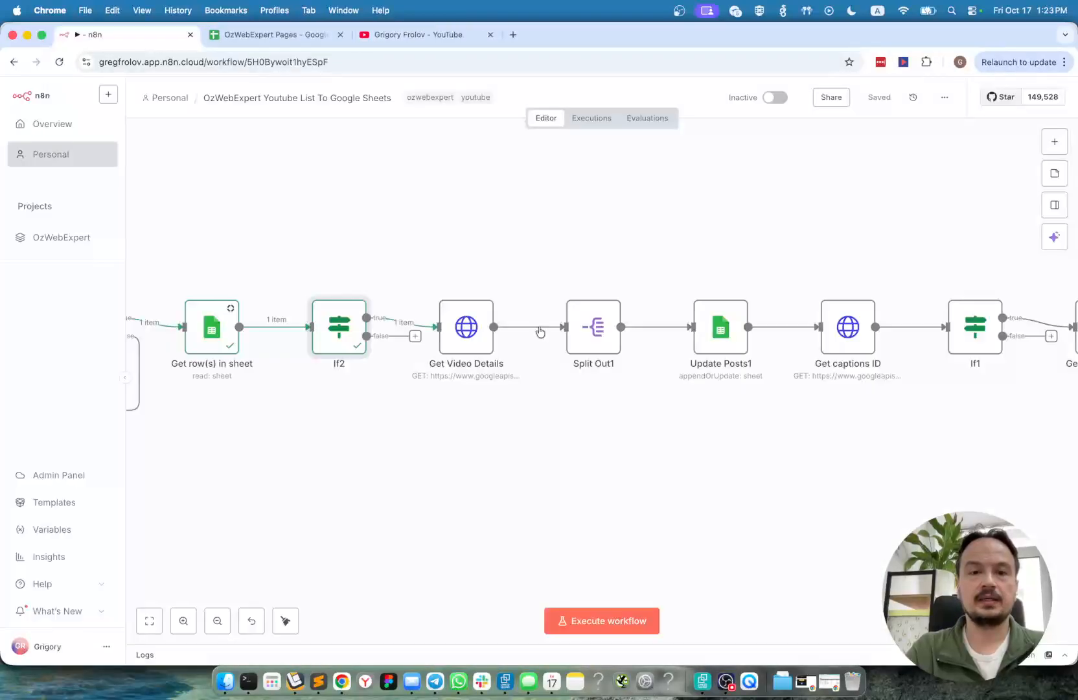
- Review the request URL of the Get Video Details node and execute the node
{"action": "double_click", "coordinate": [465, 334]}
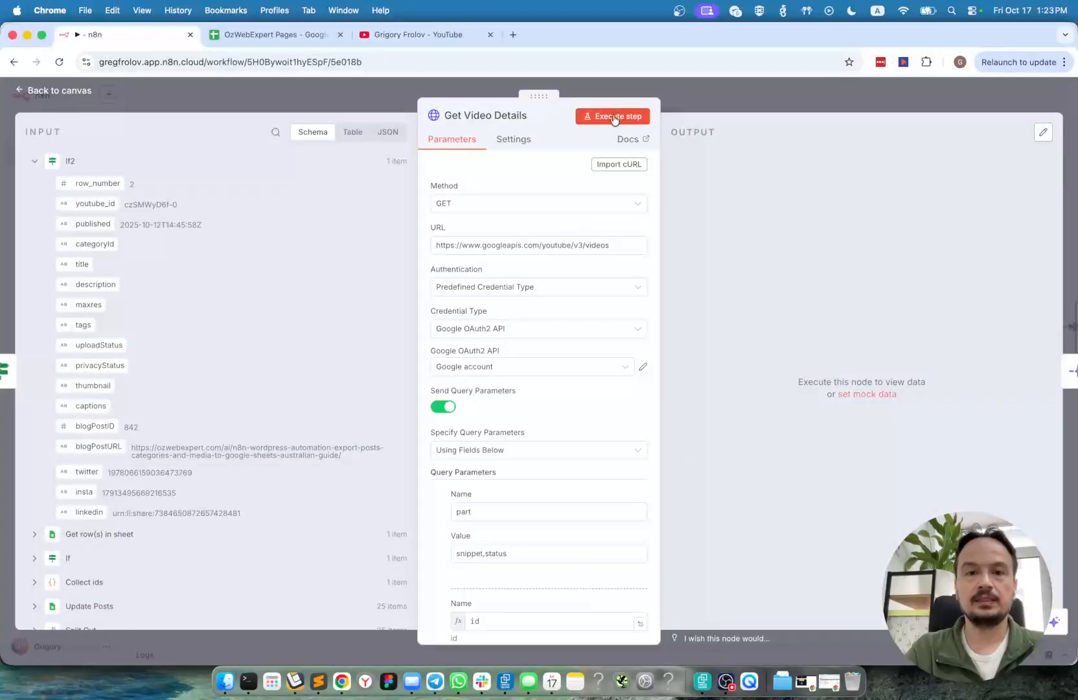
{"action": "triple_click", "coordinate": [568, 252]}
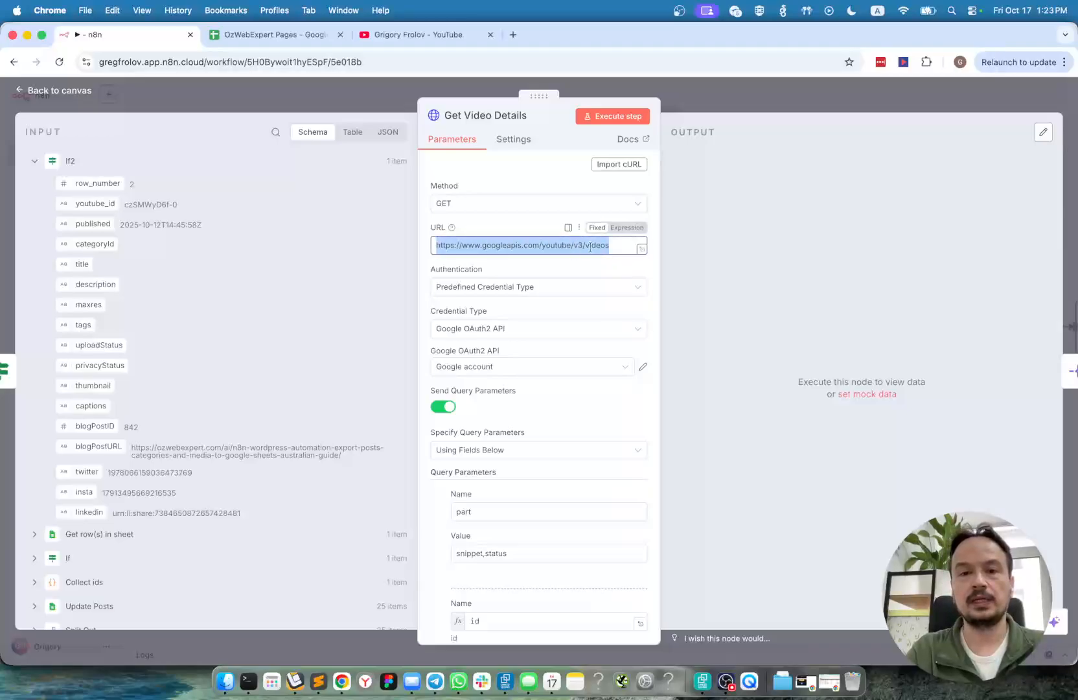
{"action": "left_click", "coordinate": [591, 246]}
{"action": "left_click", "coordinate": [619, 116]}
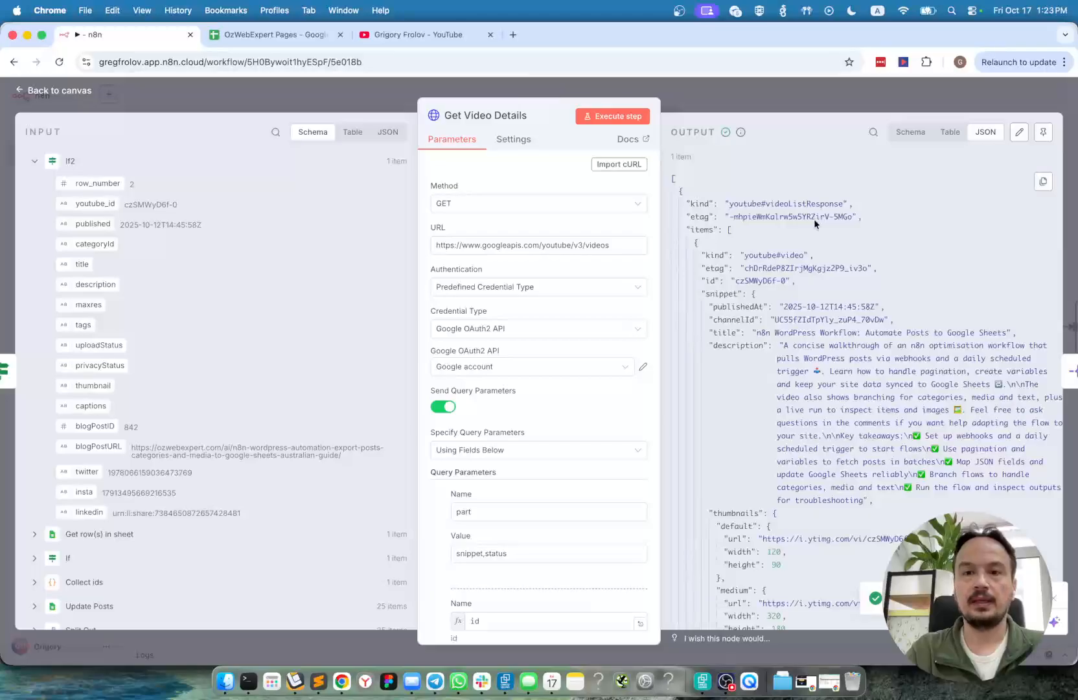
- Examine the description, tags and localized title in the Get Video Details JSON output, then return to the canvas
{"action": "scroll", "coordinate": [808, 389], "scroll_direction": "down", "scroll_amount": 10}
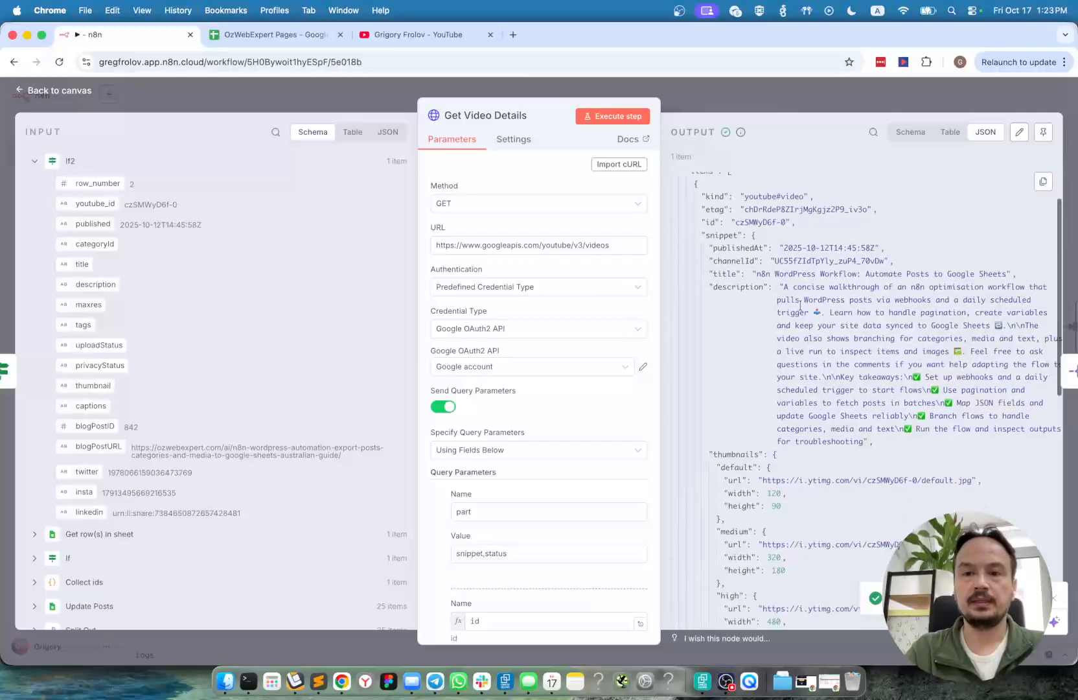
{"action": "scroll", "coordinate": [799, 377], "scroll_direction": "down", "scroll_amount": 7}
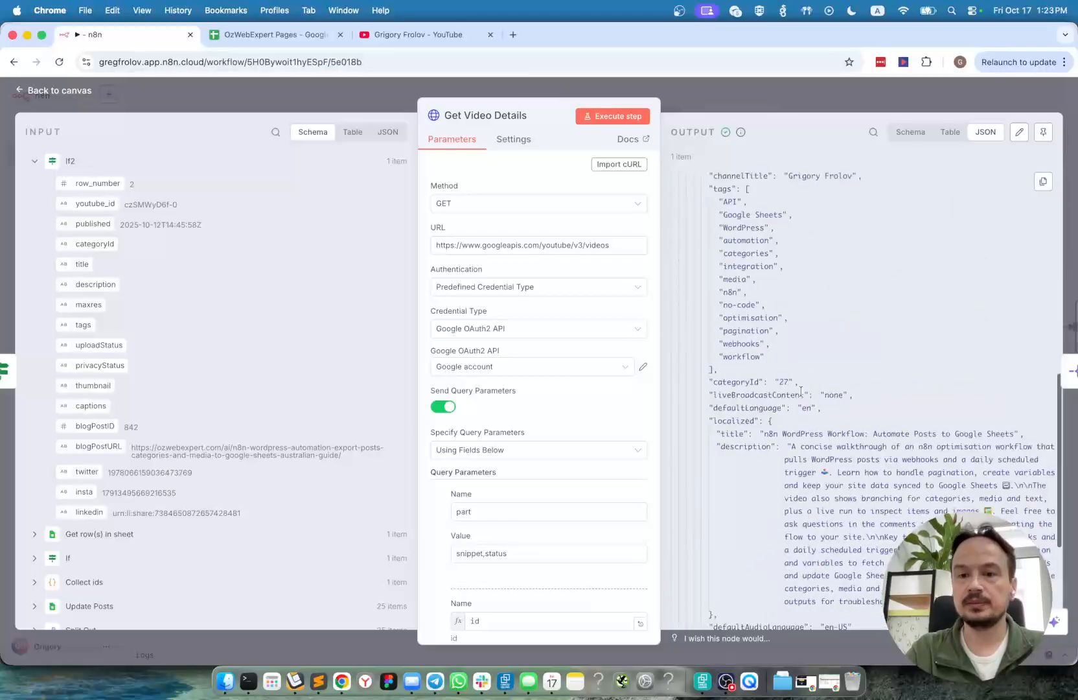
{"action": "left_click_drag", "start_coordinate": [741, 218], "coordinate": [759, 328]}
{"action": "left_click_drag", "start_coordinate": [784, 434], "coordinate": [870, 434]}
{"action": "left_click", "coordinate": [874, 433]}
{"action": "scroll", "coordinate": [874, 432], "scroll_direction": "up", "scroll_amount": 17}
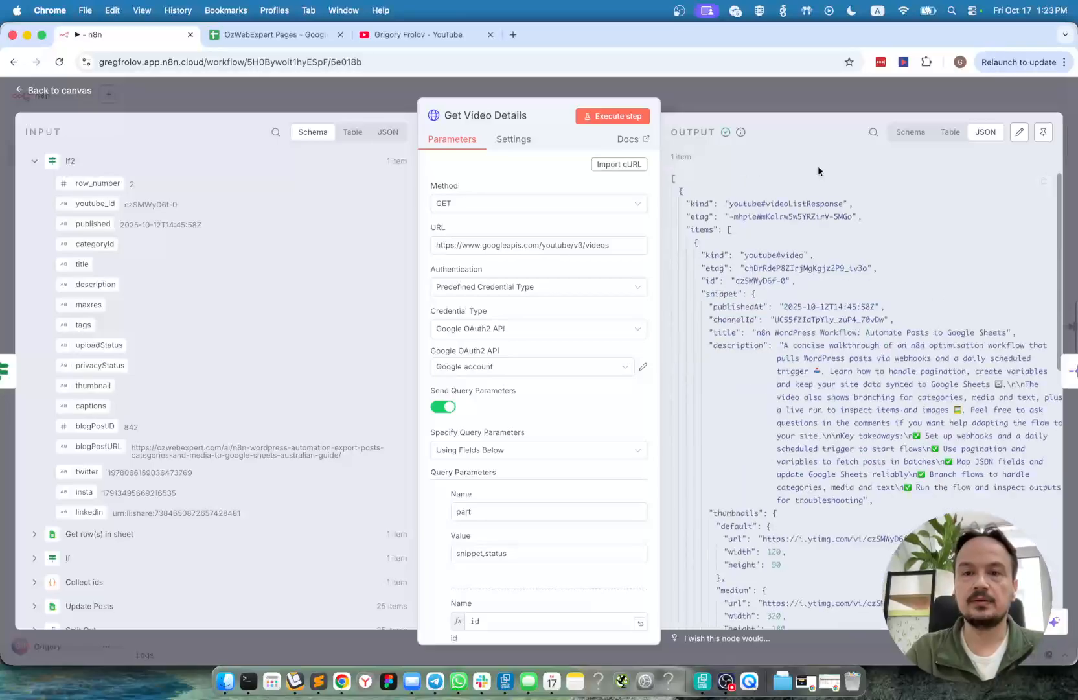
{"action": "left_click", "coordinate": [787, 107]}
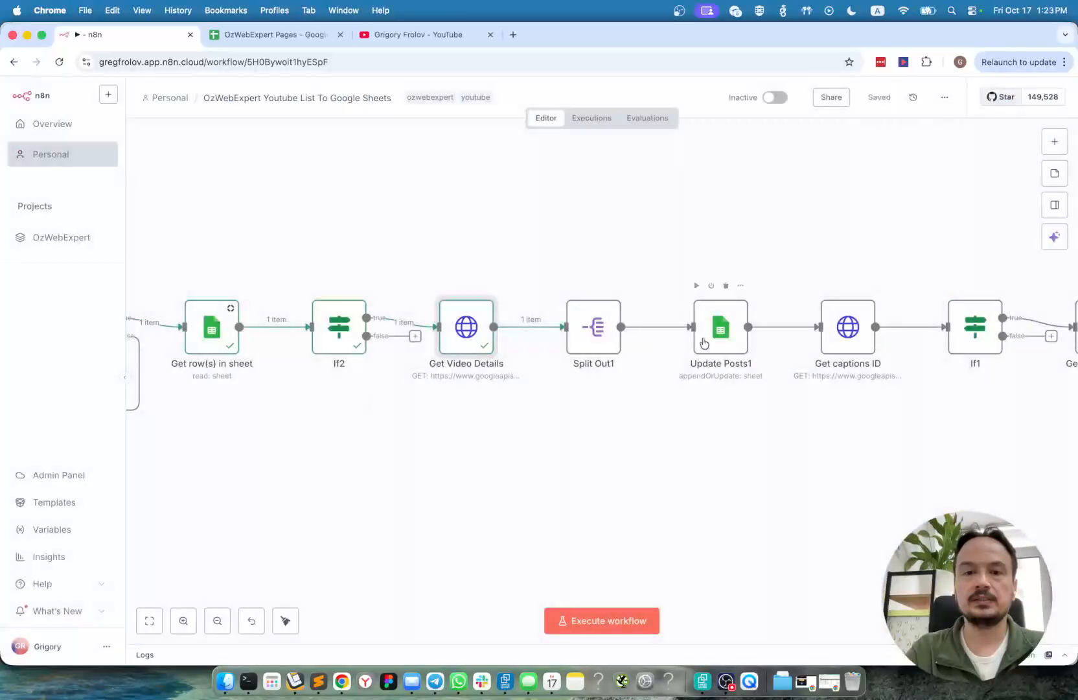
- Execute the Split Out1 node, which splits out the items field, and close it
{"action": "double_click", "coordinate": [597, 338]}
{"action": "left_click", "coordinate": [614, 116]}
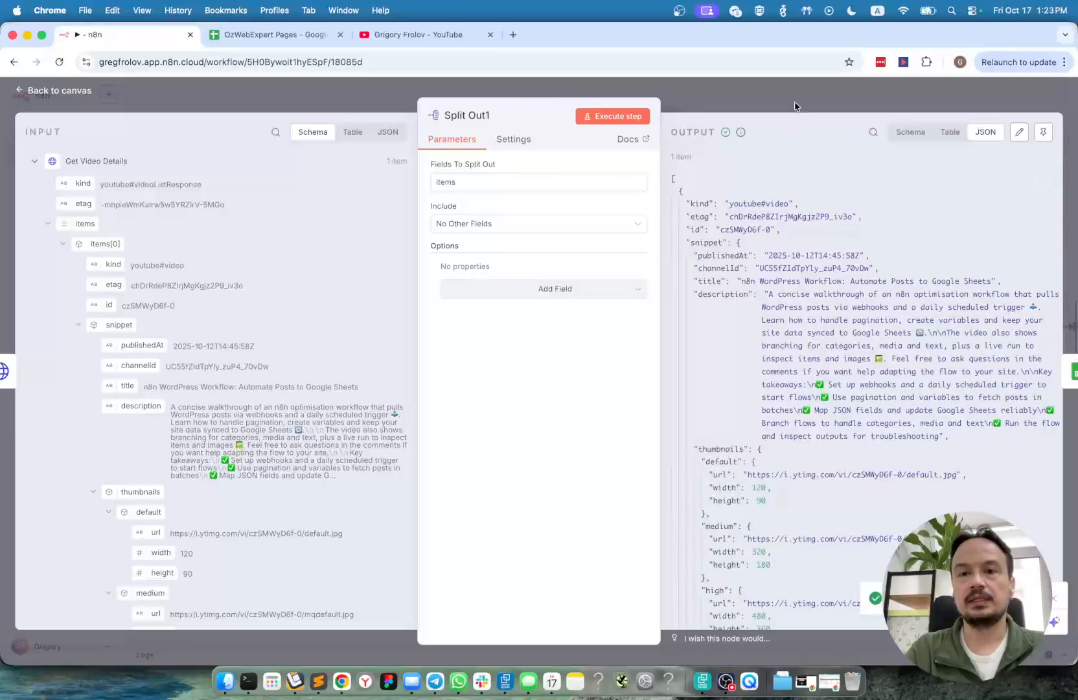
{"action": "left_click", "coordinate": [795, 102]}
- Check the empty detail cells in row 2 of the Videos sheet, then execute the Update Posts1 node
{"action": "scroll", "coordinate": [756, 371], "scroll_direction": "right", "scroll_amount": 3}
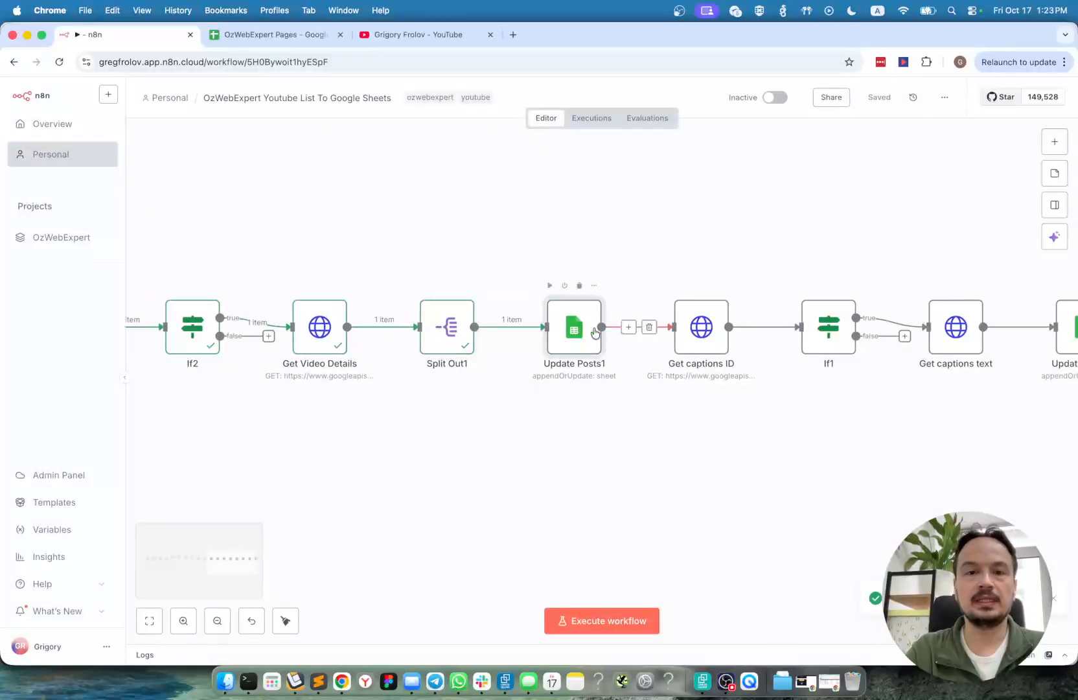
{"action": "double_click", "coordinate": [574, 328]}
{"action": "left_click", "coordinate": [272, 34]}
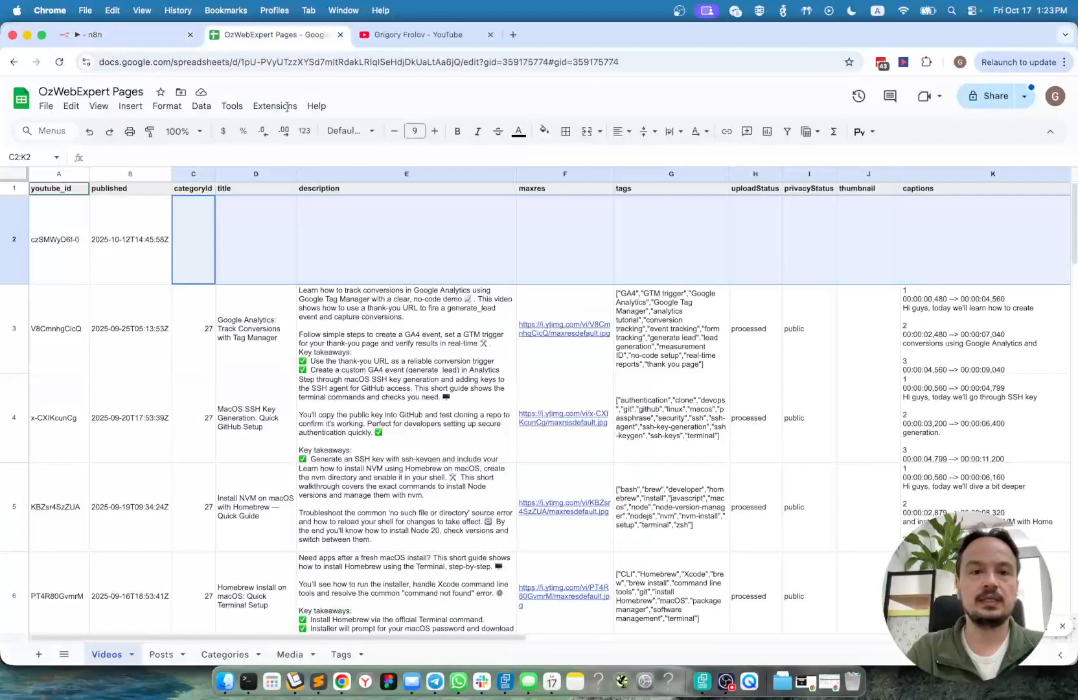
{"action": "left_click", "coordinate": [119, 232]}
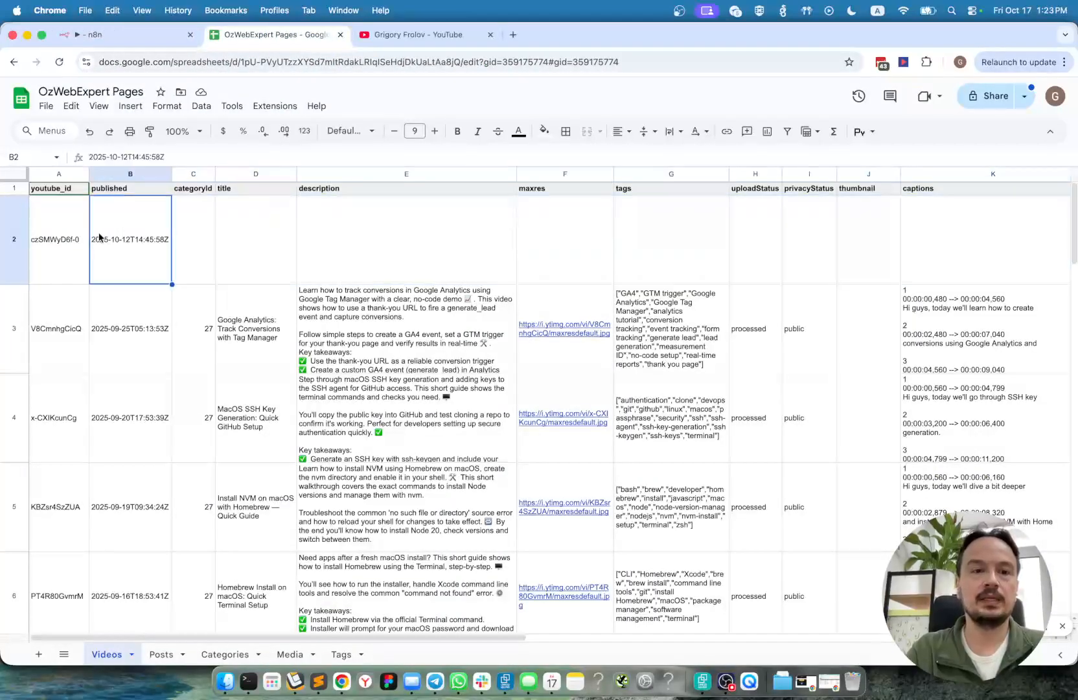
{"action": "scroll", "coordinate": [433, 245], "scroll_direction": "right", "scroll_amount": 3}
{"action": "scroll", "coordinate": [433, 244], "scroll_direction": "left", "scroll_amount": 3}
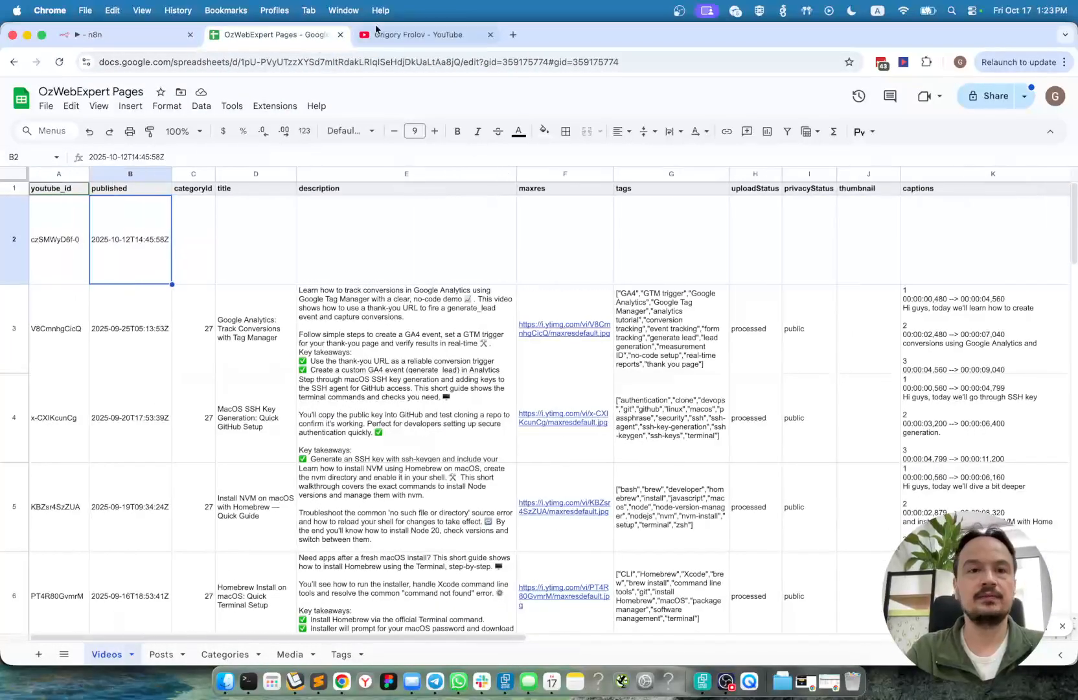
{"action": "left_click", "coordinate": [129, 34]}
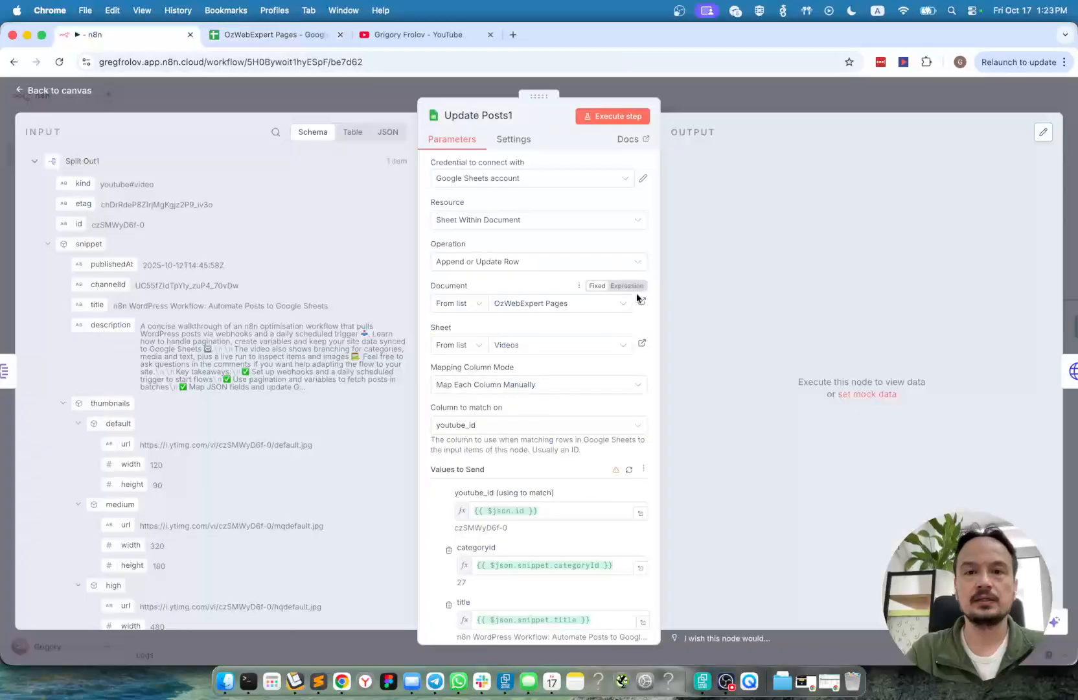
{"action": "left_click", "coordinate": [621, 116]}
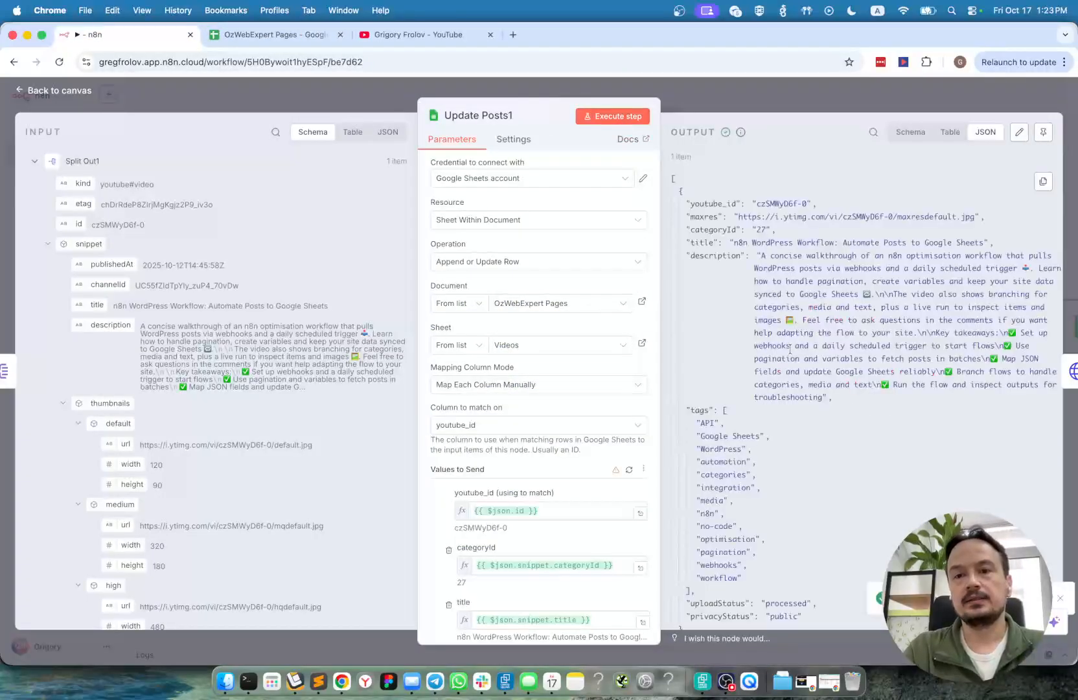
- Examine row 2 of the Videos sheet from title through thumbnail and captions, then return to the workflow canvas
{"action": "left_click", "coordinate": [273, 38]}
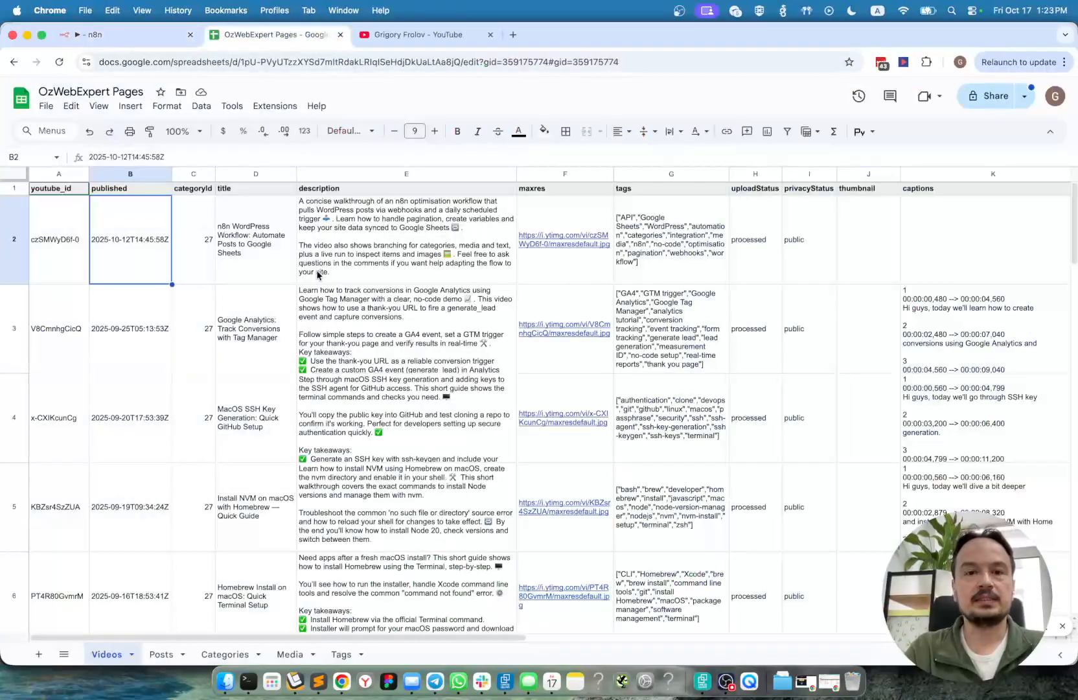
{"action": "left_click", "coordinate": [798, 246]}
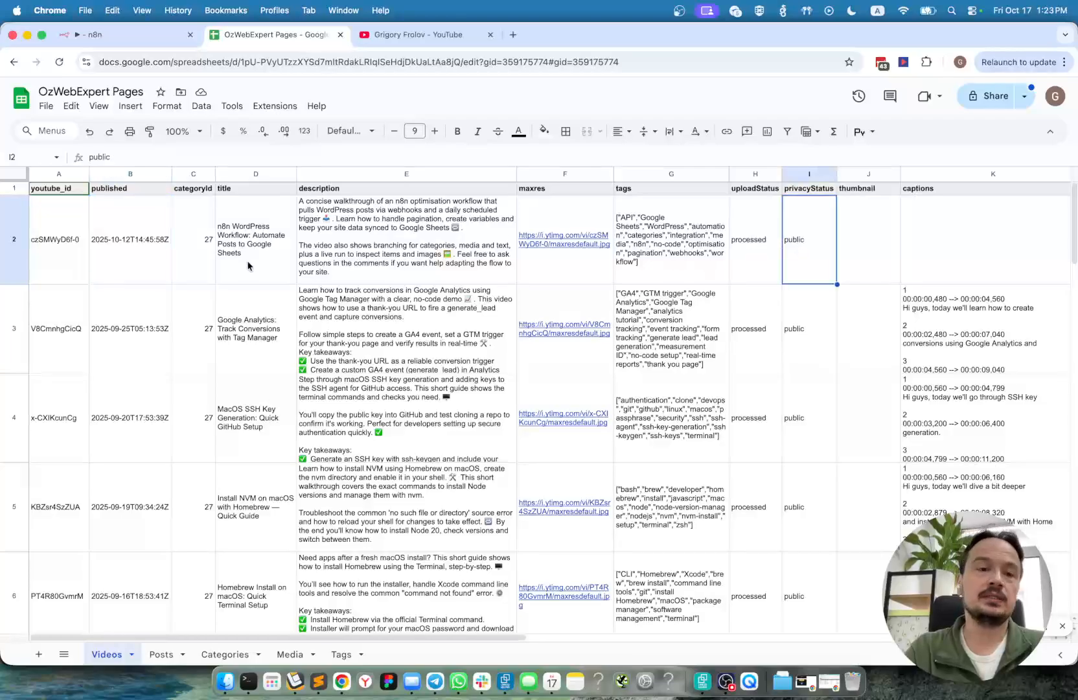
{"action": "left_click", "coordinate": [307, 252]}
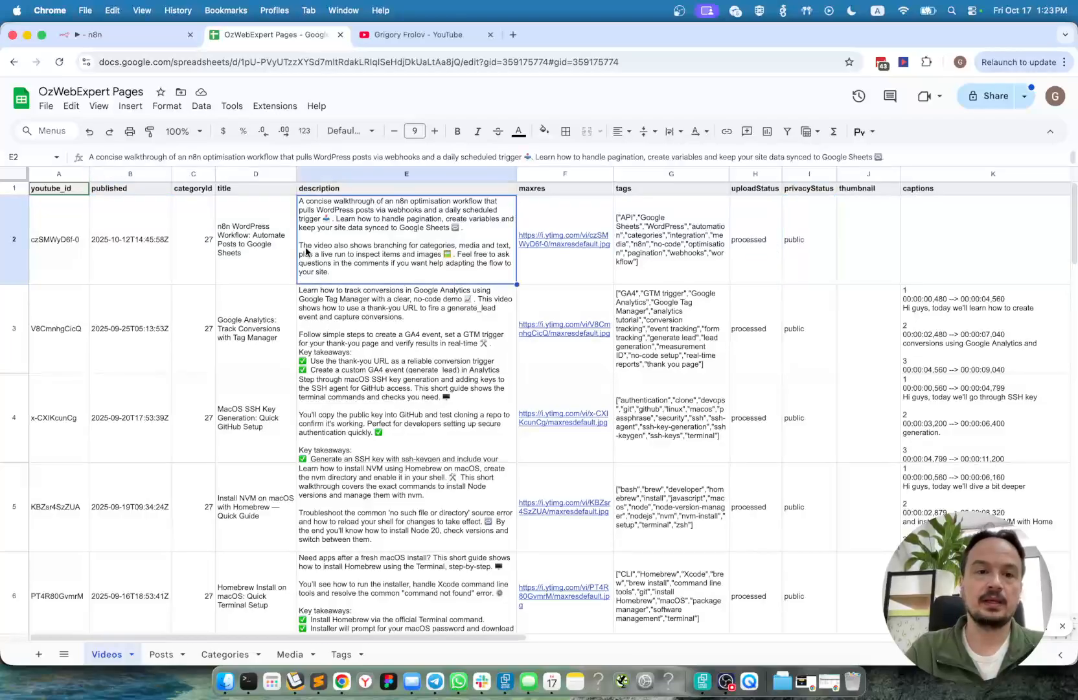
{"action": "left_click", "coordinate": [259, 252]}
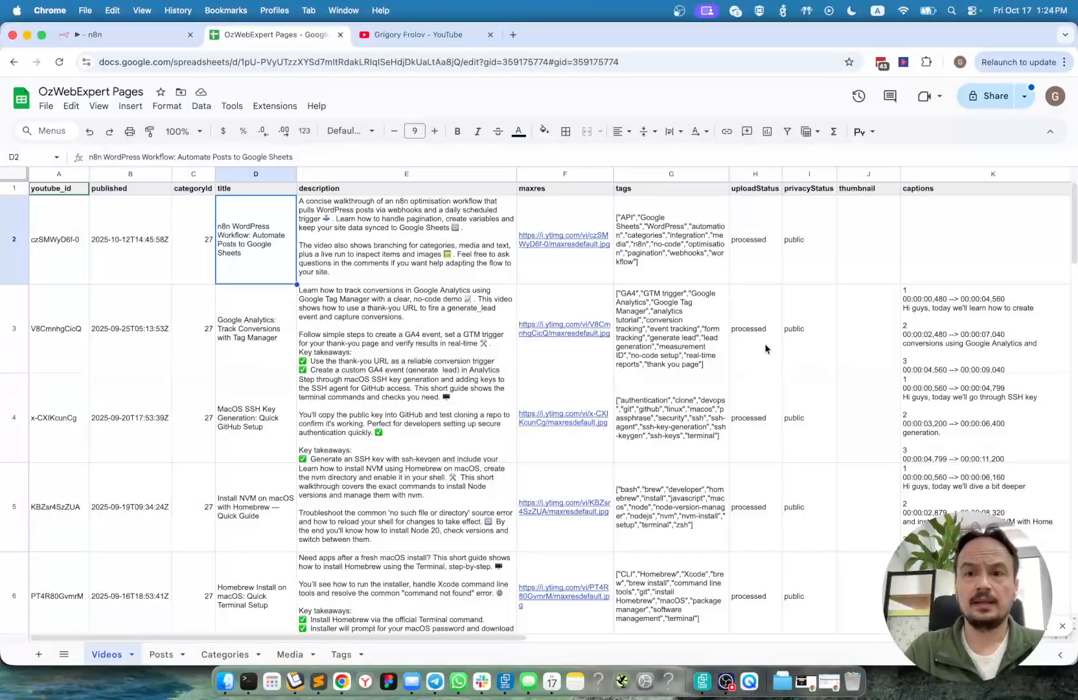
{"action": "scroll", "coordinate": [765, 343], "scroll_direction": "right", "scroll_amount": 10}
{"action": "left_click", "coordinate": [451, 261]}
{"action": "left_click", "coordinate": [545, 253]}
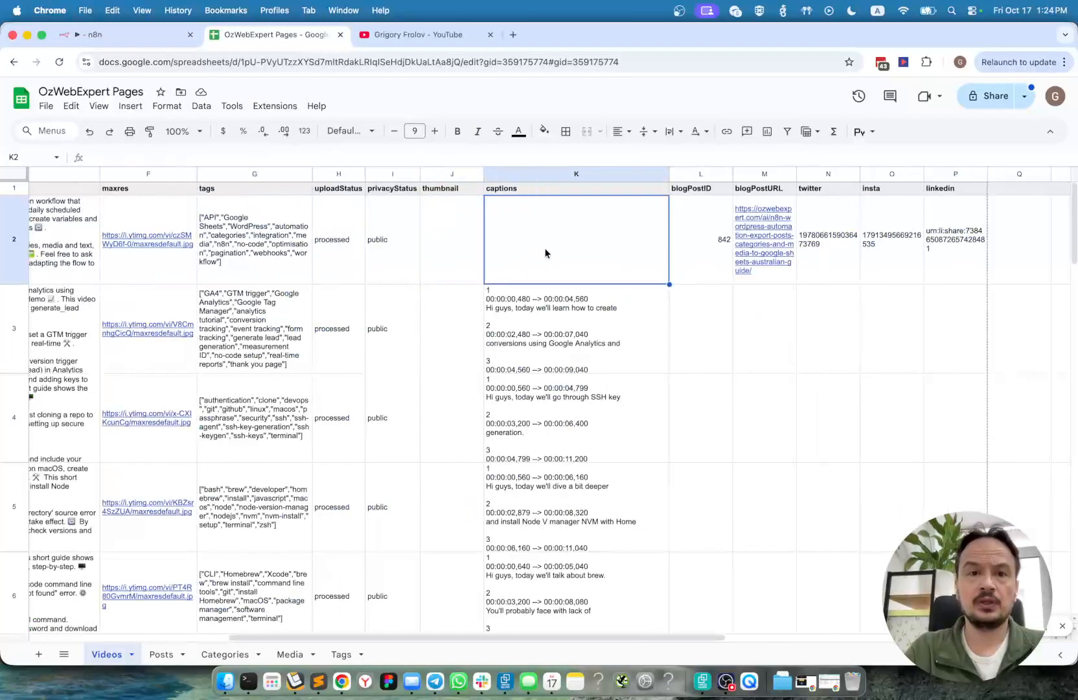
{"action": "left_click", "coordinate": [154, 36]}
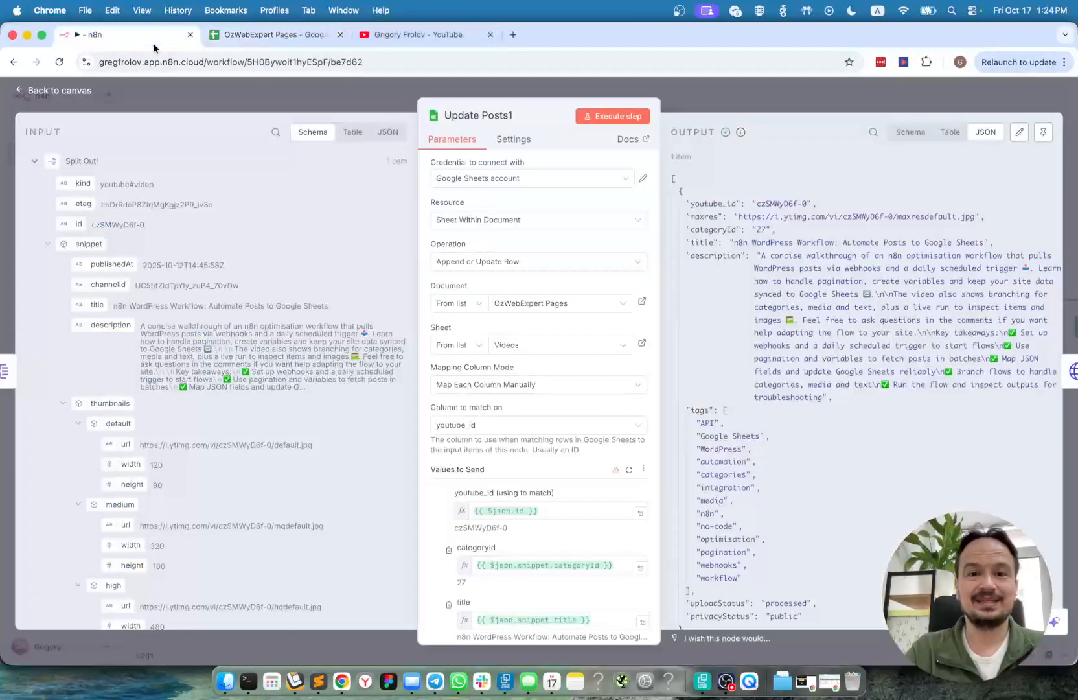
{"action": "left_click", "coordinate": [724, 99]}
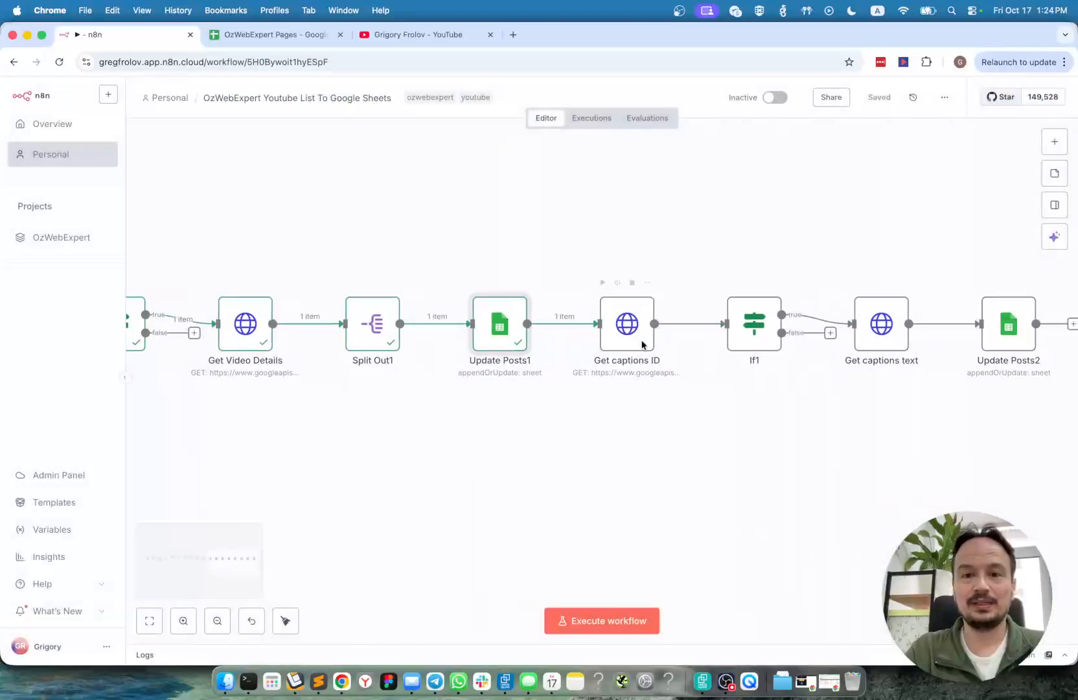
- Execute the Get captions ID node, inspect its captions request URL, and return to the canvas
{"action": "scroll", "coordinate": [642, 344], "scroll_direction": "right", "scroll_amount": 3}
{"action": "double_click", "coordinate": [543, 331]}
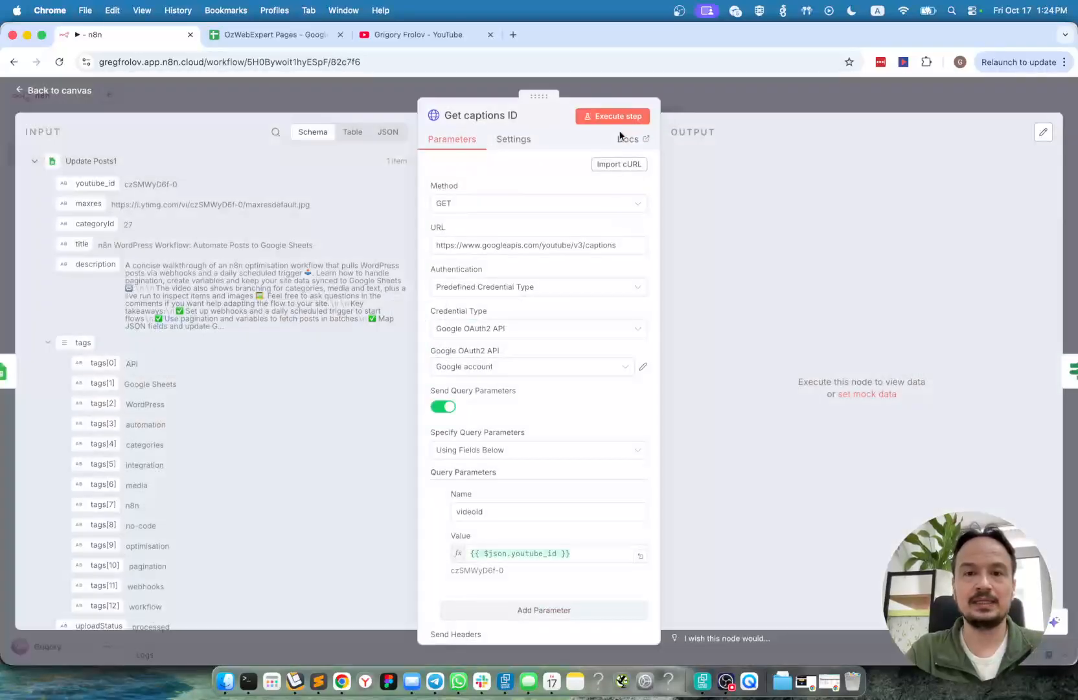
{"action": "left_click", "coordinate": [613, 116]}
{"action": "left_click_drag", "start_coordinate": [532, 245], "coordinate": [616, 245]}
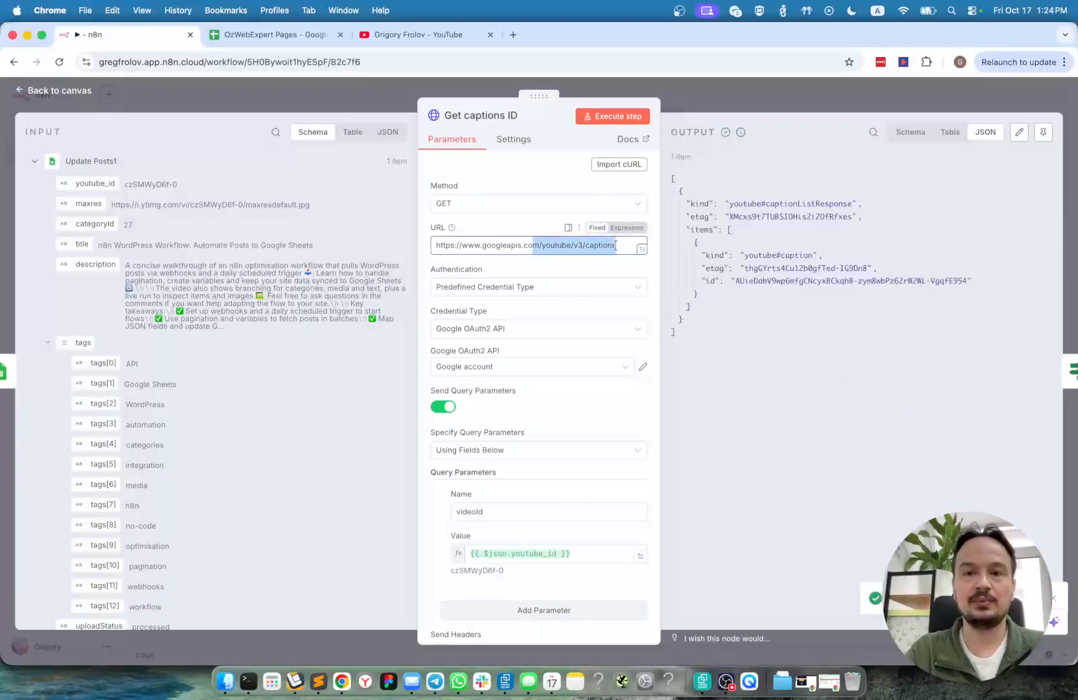
{"action": "left_click", "coordinate": [744, 104]}
{"action": "scroll", "coordinate": [561, 329], "scroll_direction": "right", "scroll_amount": 2}
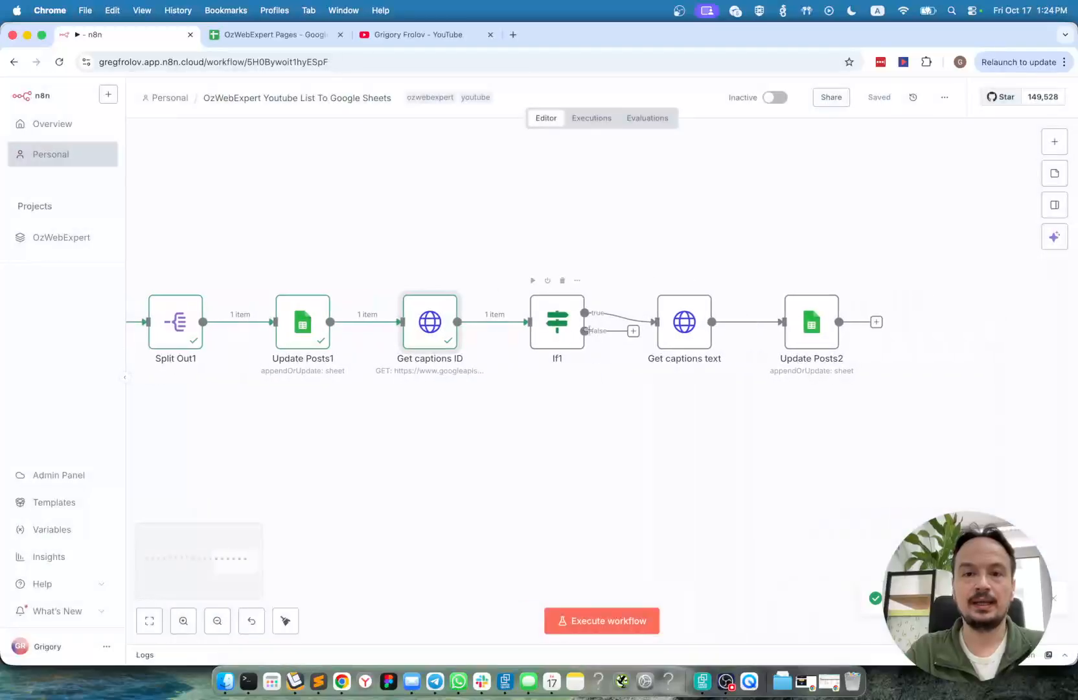
- Execute the If1 node, which checks that the caption item's id is not empty, and return to the canvas
{"action": "double_click", "coordinate": [559, 324]}
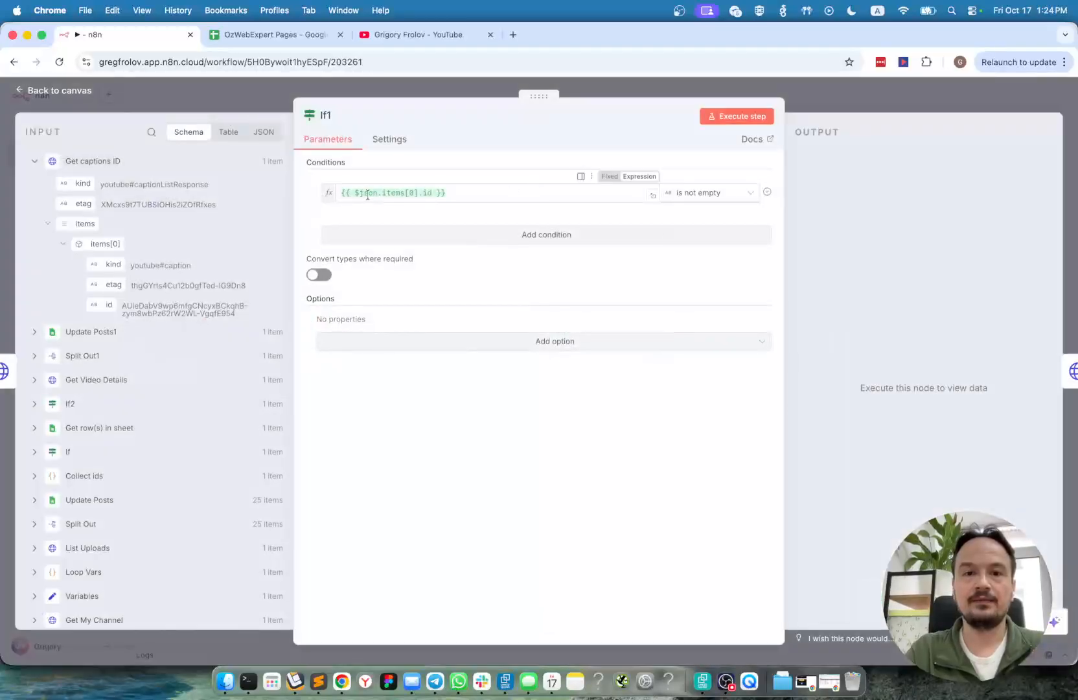
{"action": "left_click", "coordinate": [751, 117]}
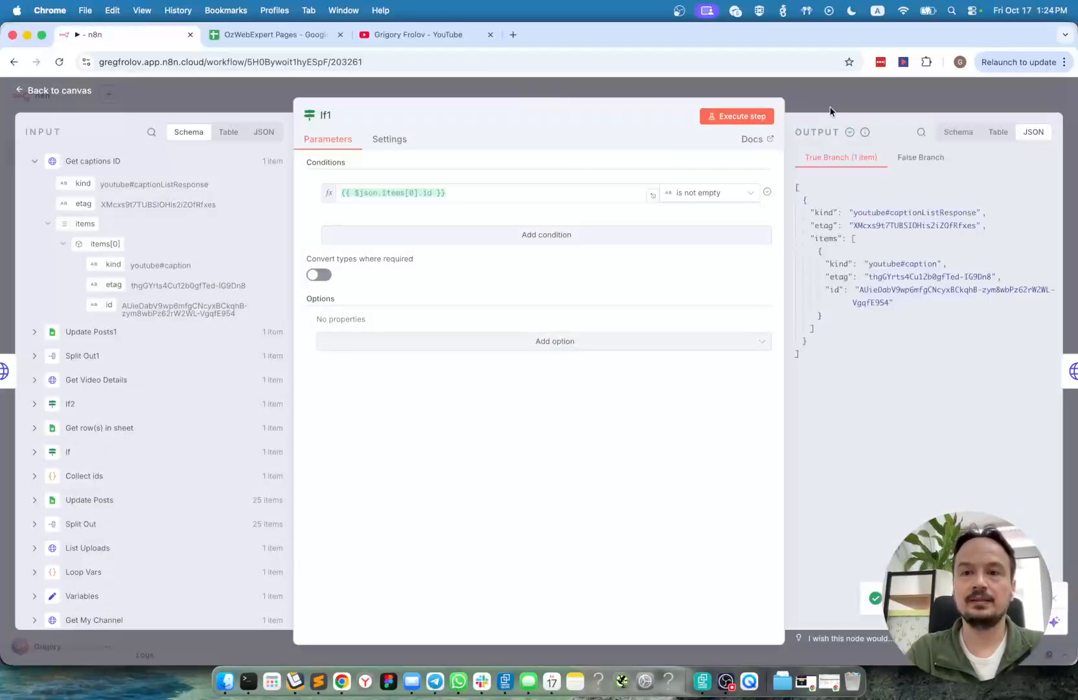
{"action": "left_click", "coordinate": [840, 103]}
{"action": "scroll", "coordinate": [691, 337], "scroll_direction": "right", "scroll_amount": 3}
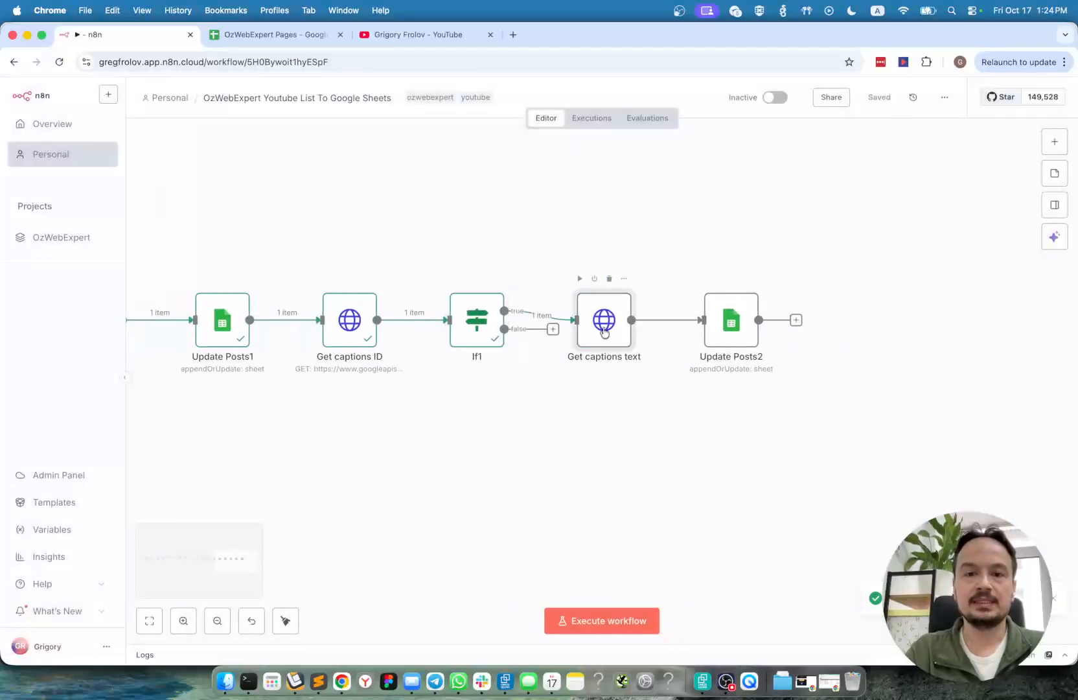
- Inspect the Get captions text node's request URL, execute the node, read through its caption output, and close it
{"action": "double_click", "coordinate": [605, 322]}
{"action": "left_click", "coordinate": [541, 258]}
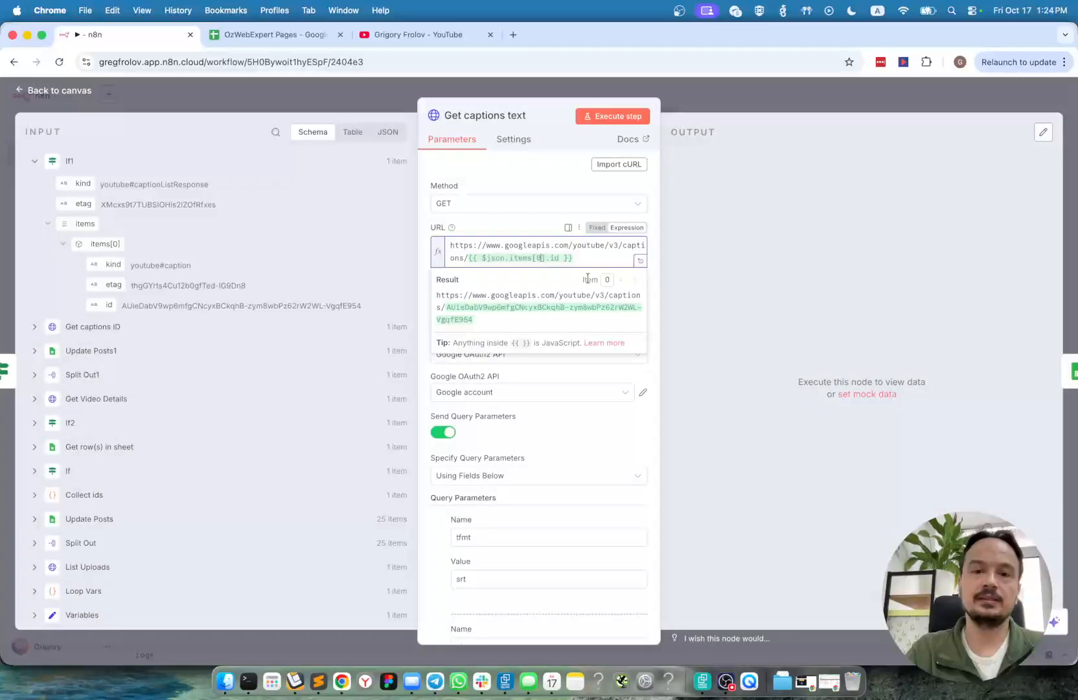
{"action": "left_click", "coordinate": [616, 118]}
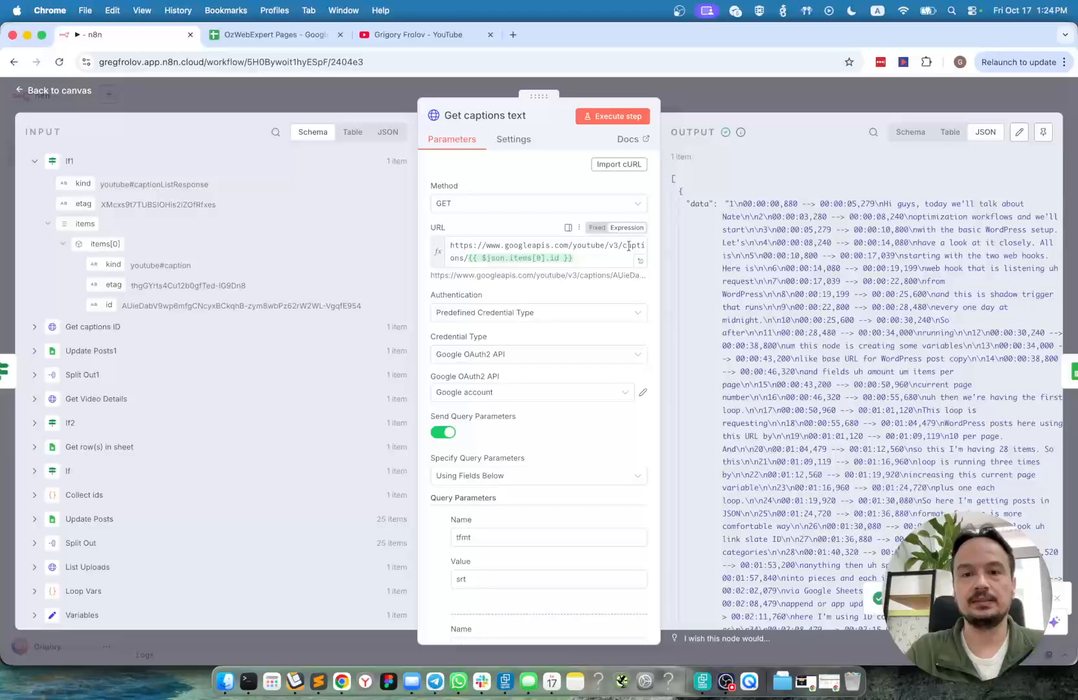
{"action": "scroll", "coordinate": [792, 259], "scroll_direction": "down", "scroll_amount": 15}
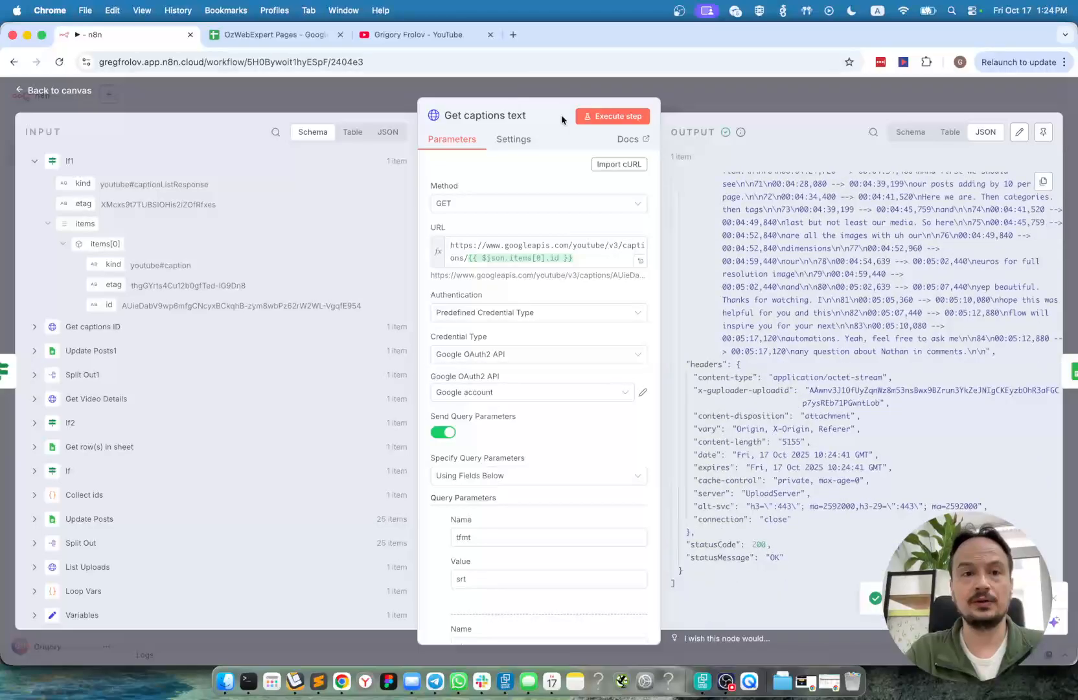
{"action": "key", "text": "Escape"}
- Execute the Update Posts2 node to write the captions to the Videos sheet, then check the captions cell in row 2
{"action": "double_click", "coordinate": [734, 334]}
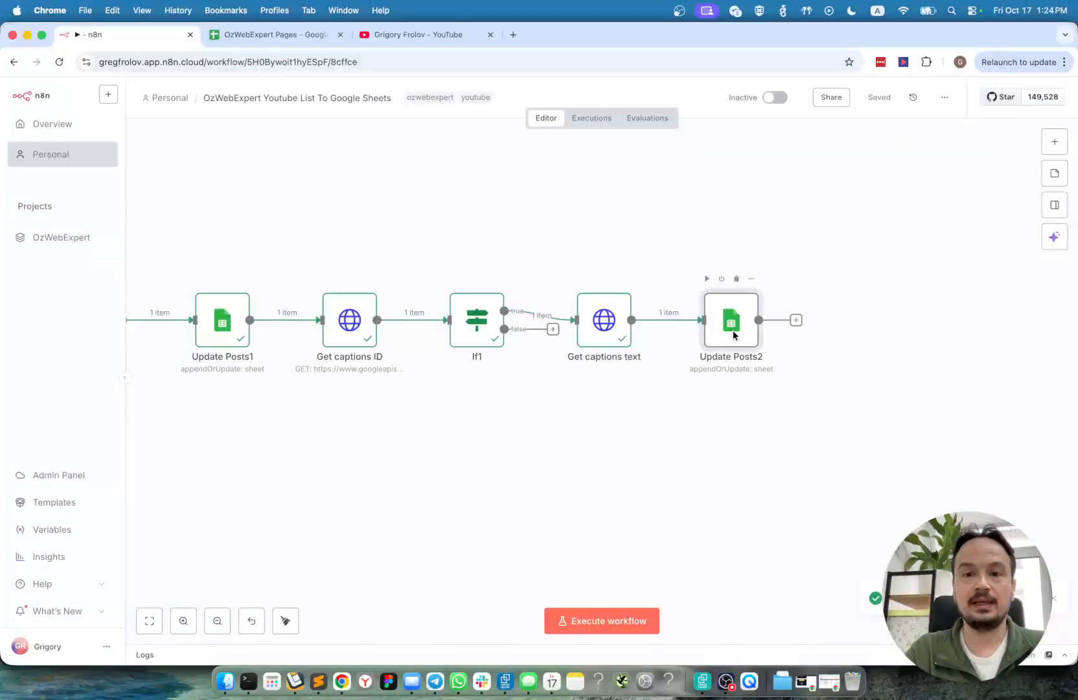
{"action": "left_click", "coordinate": [615, 119]}
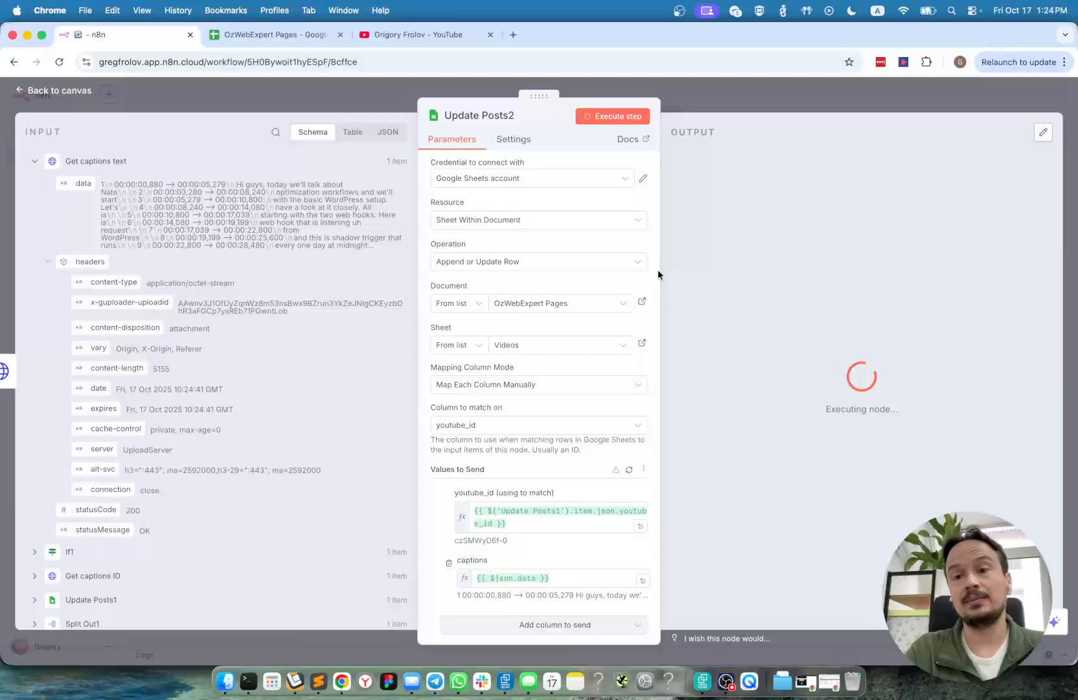
{"action": "left_click", "coordinate": [273, 38]}
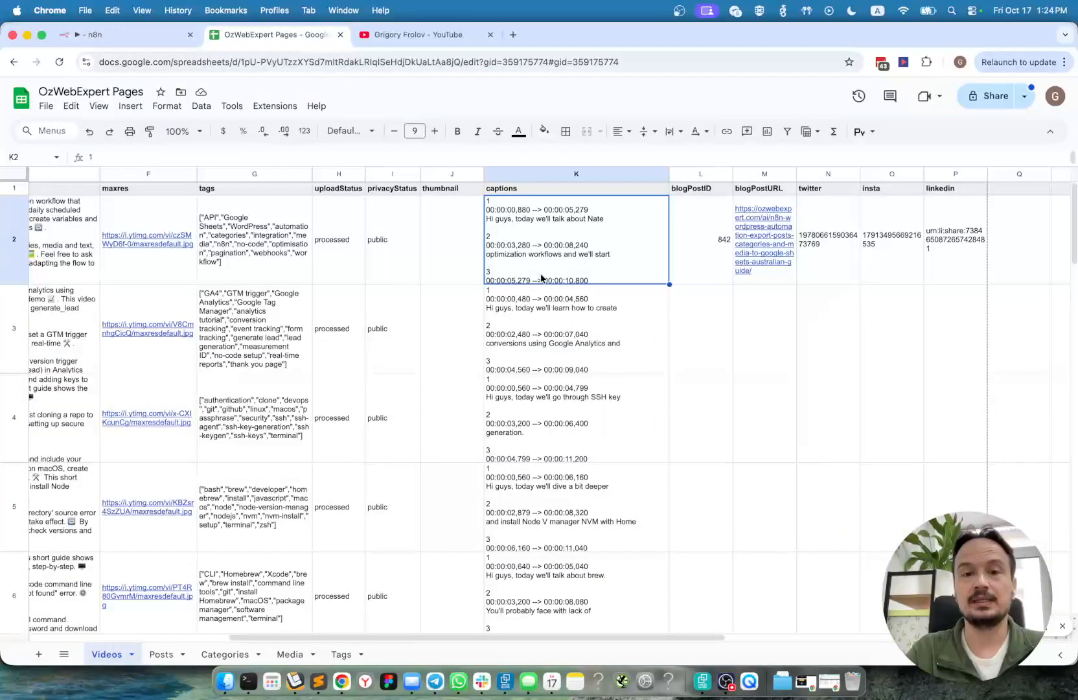